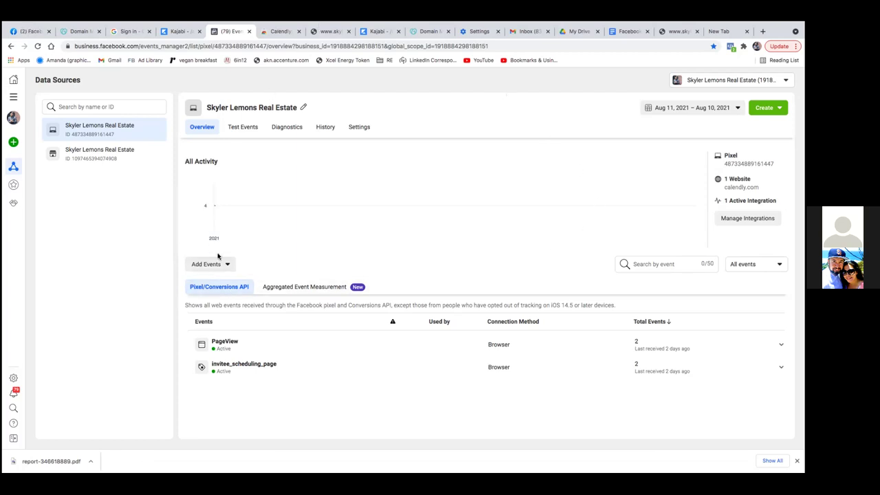
# Step: Start a manual pixel code install for a new website, then close the installation steps
pyautogui.click(221, 264)
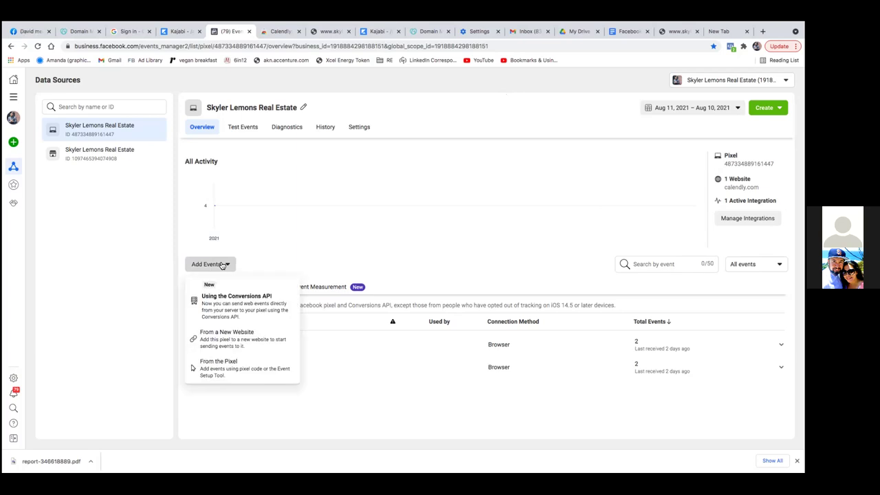
pyautogui.click(237, 348)
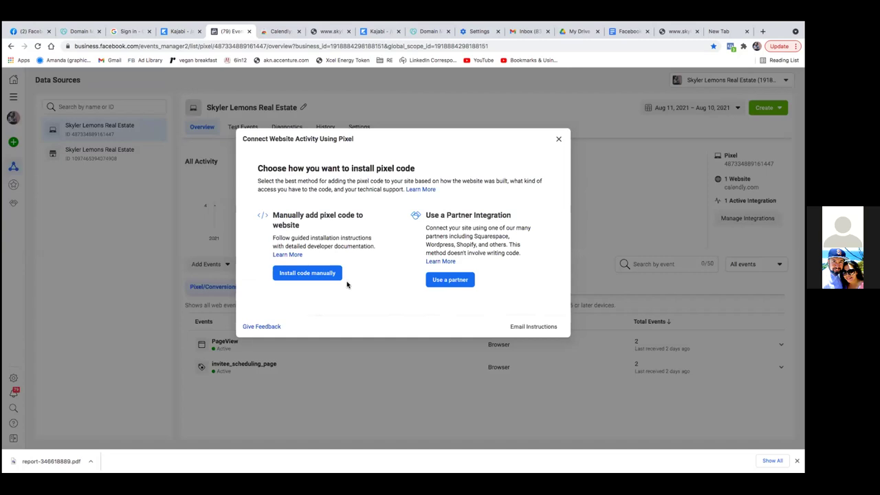
pyautogui.click(334, 275)
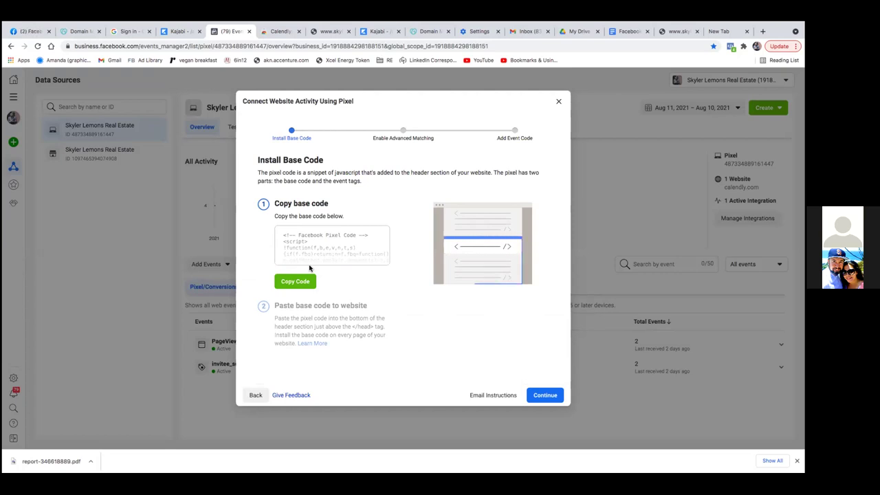
pyautogui.click(558, 101)
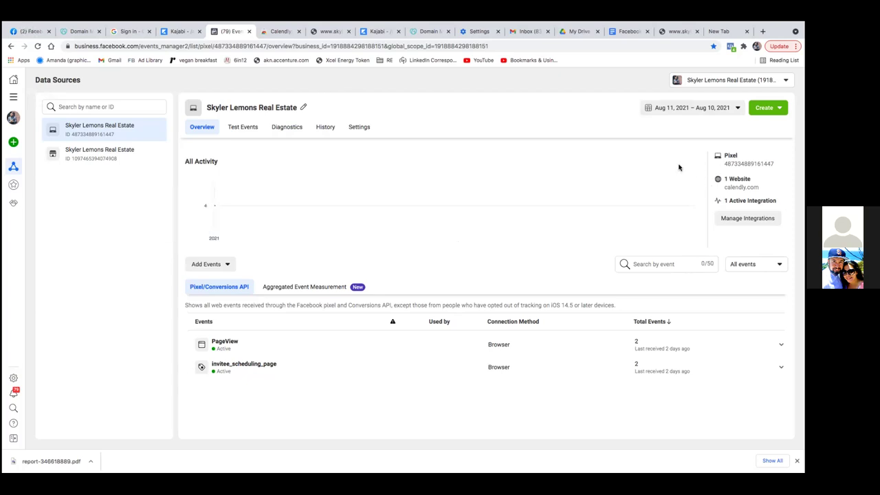
# Step: Reload the real estate pixel overview and bring up the All Tools list
pyautogui.click(277, 45)
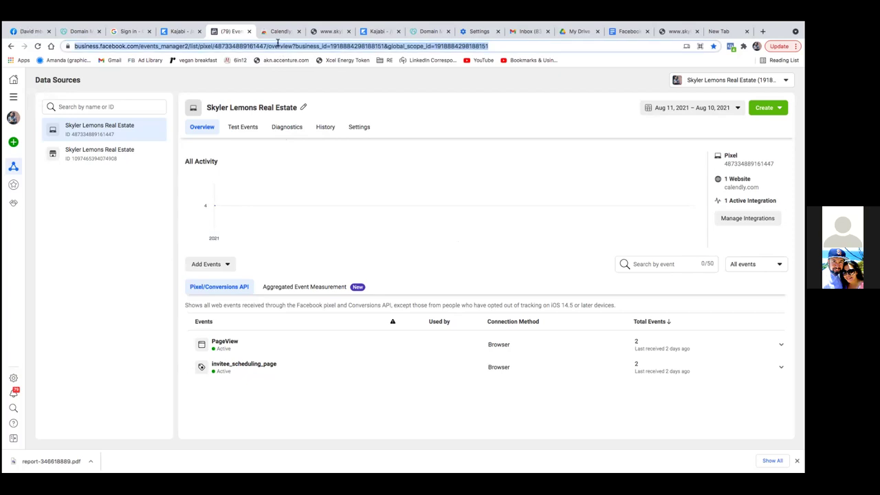
pyautogui.press('Return')
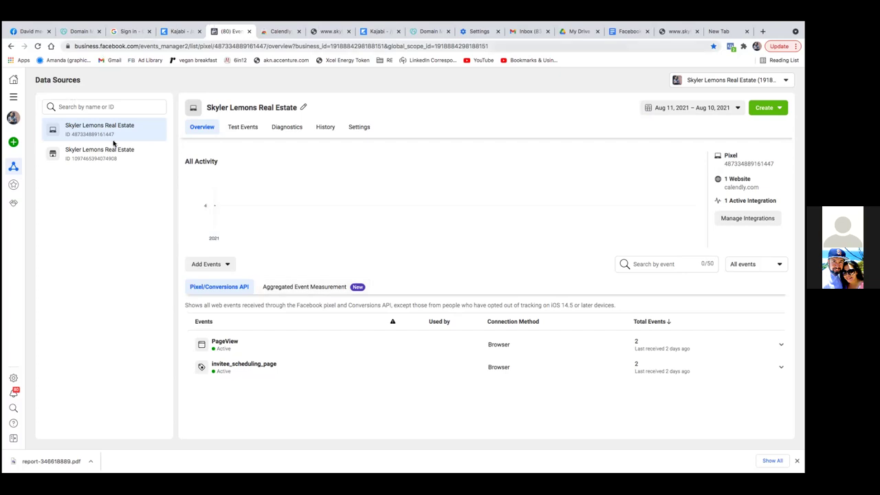
pyautogui.click(13, 96)
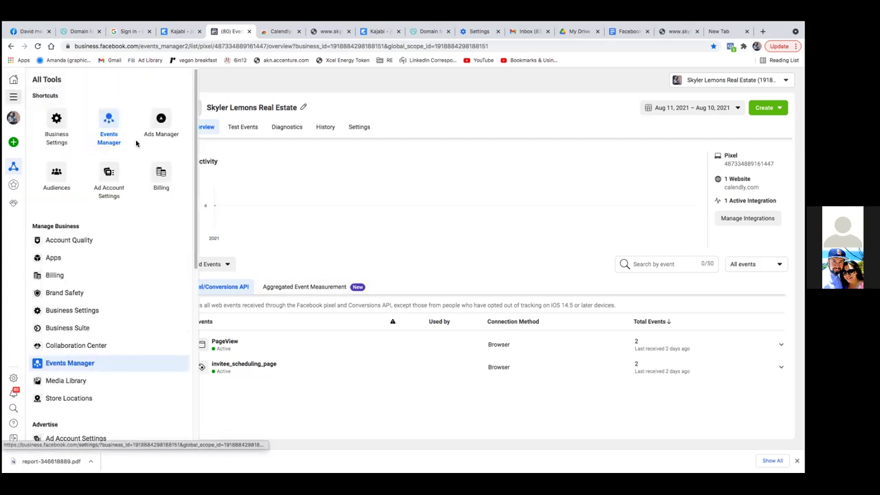
# Step: Go to Business Settings and show the Domains list under Brand Safety
pyautogui.click(55, 120)
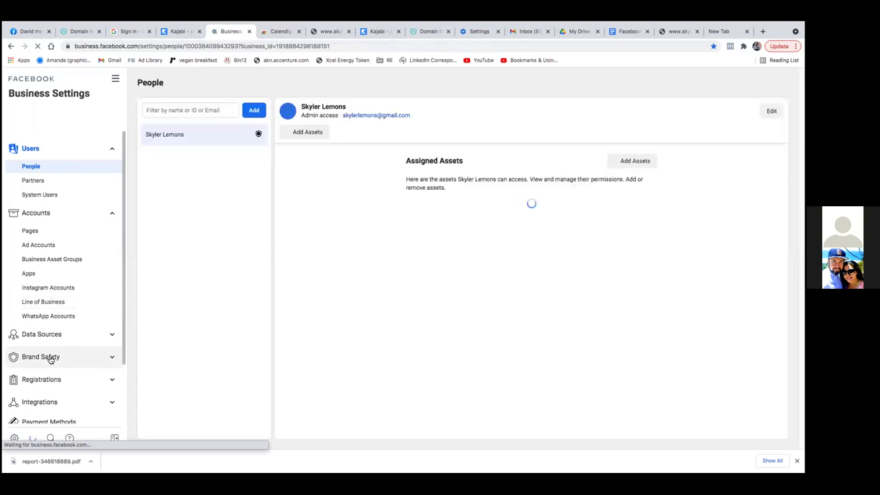
pyautogui.click(58, 352)
pyautogui.click(41, 374)
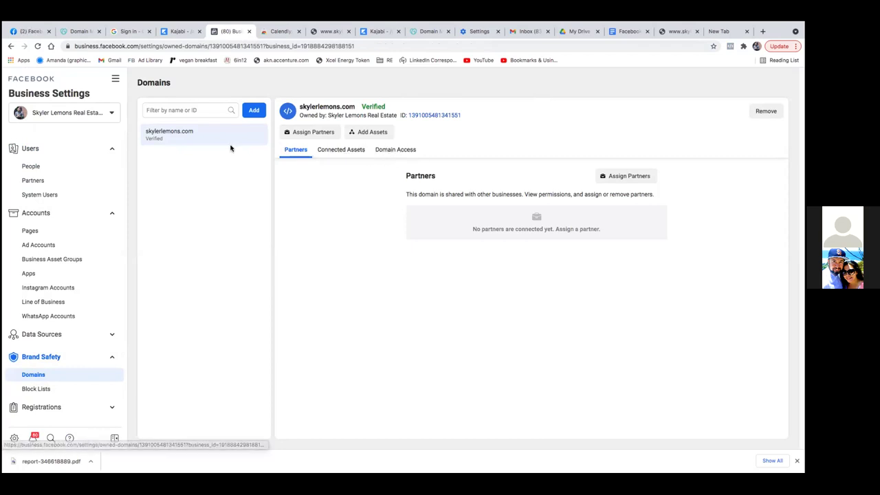
# Step: Begin adding assets to the skylerlemons.com domain, then cancel
pyautogui.click(371, 135)
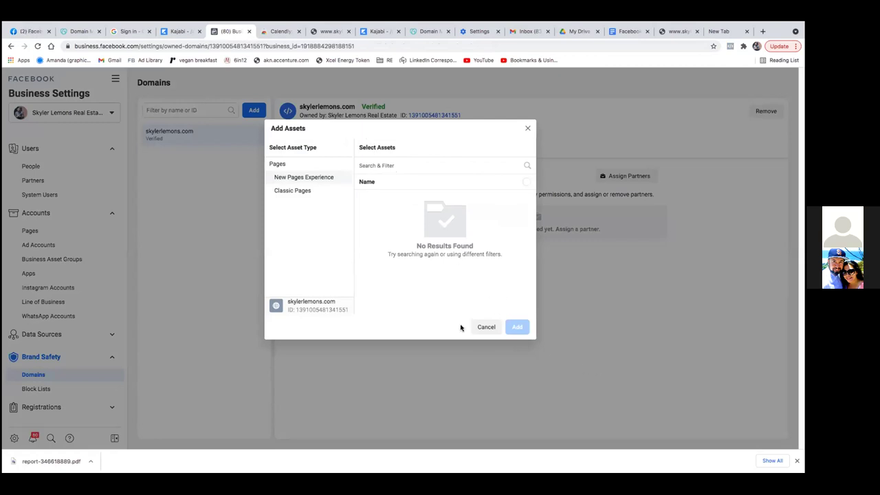
pyautogui.click(483, 328)
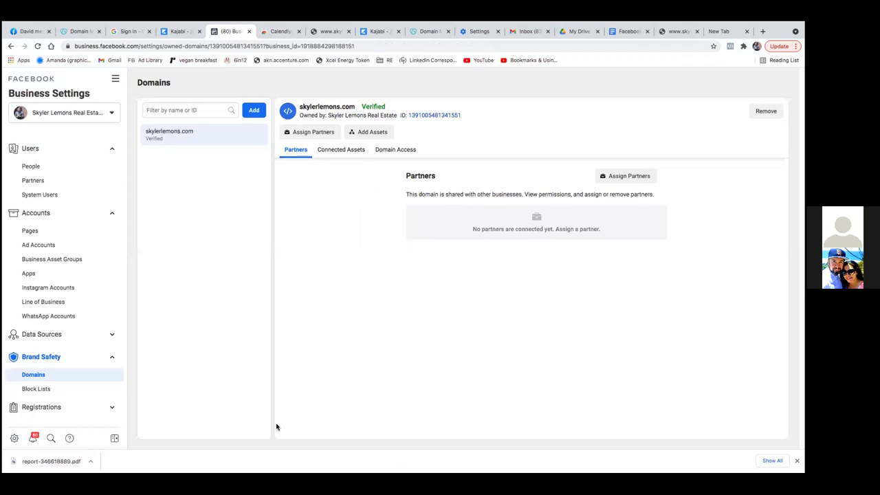
pyautogui.rightClick(226, 302)
pyautogui.click(116, 82)
# Step: Go to Audiences and start a Custom Audience to show the source chooser
pyautogui.click(117, 81)
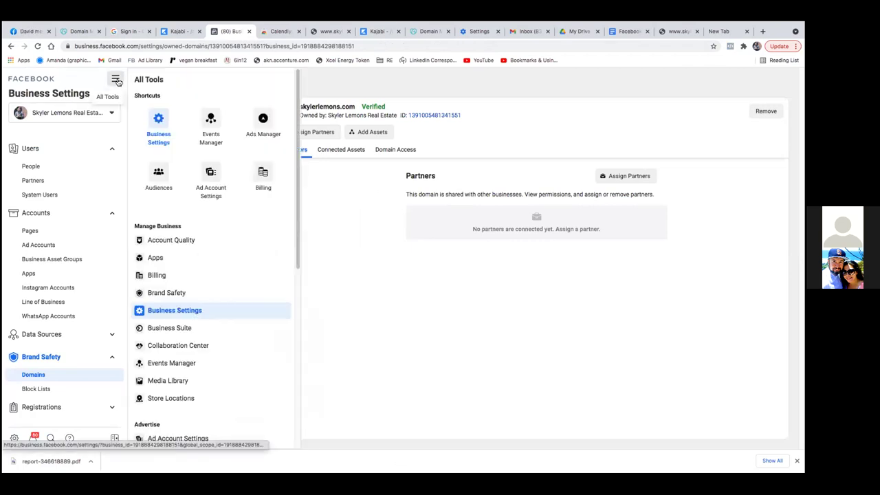
pyautogui.click(157, 176)
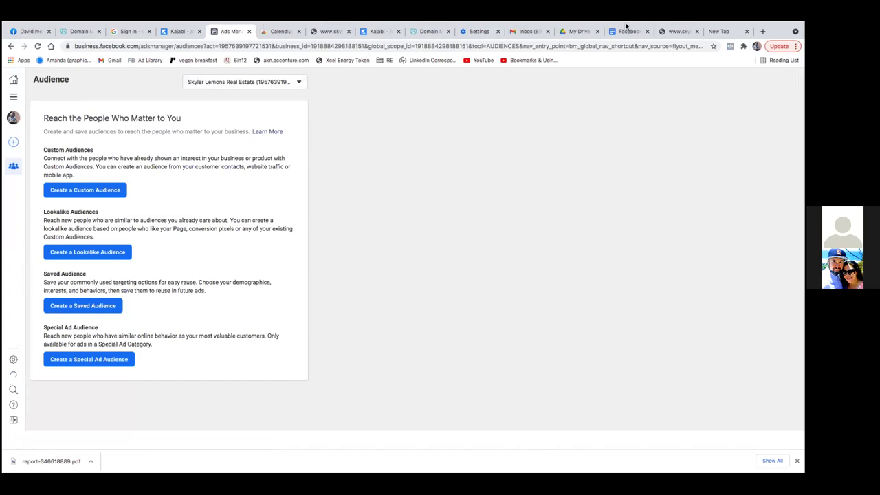
pyautogui.click(78, 195)
pyautogui.click(97, 196)
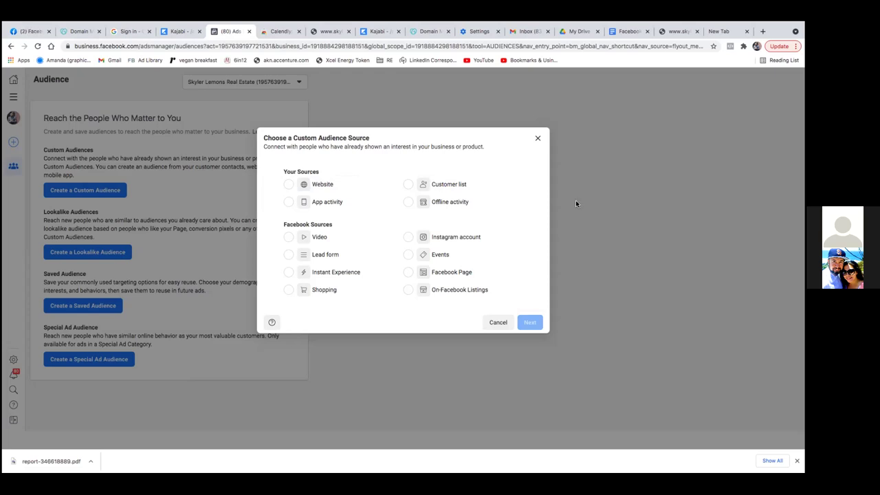
# Step: Choose Website as the source, targeting people who visited specific web pages over 30 days
pyautogui.click(322, 184)
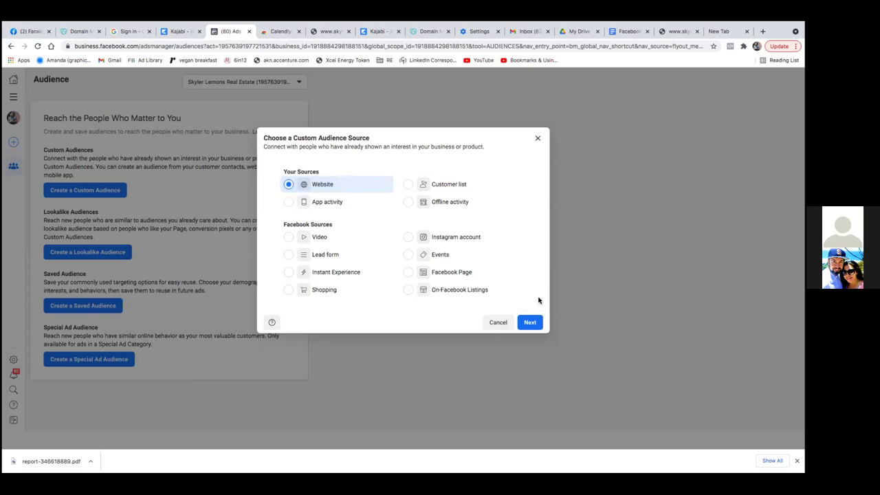
pyautogui.click(530, 322)
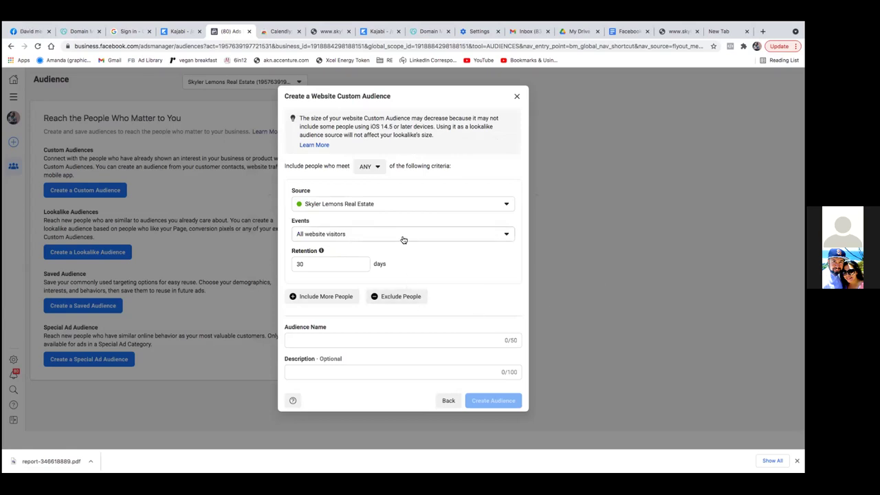
pyautogui.click(343, 235)
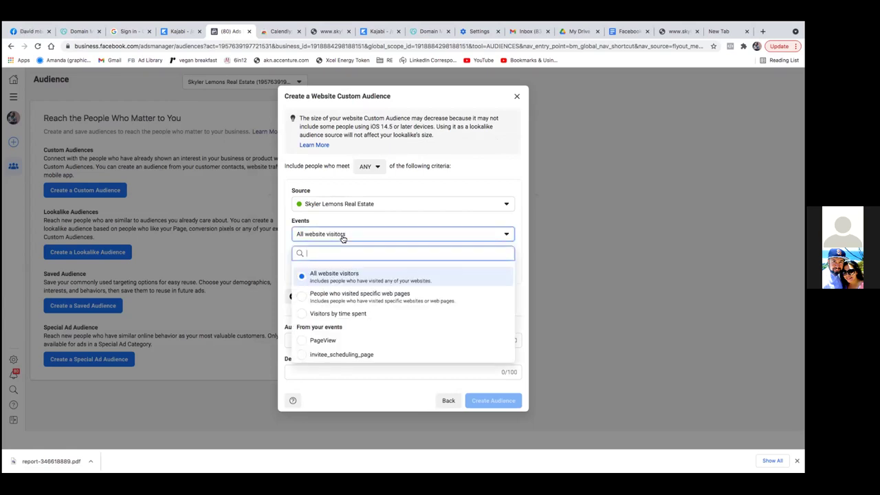
pyautogui.click(338, 296)
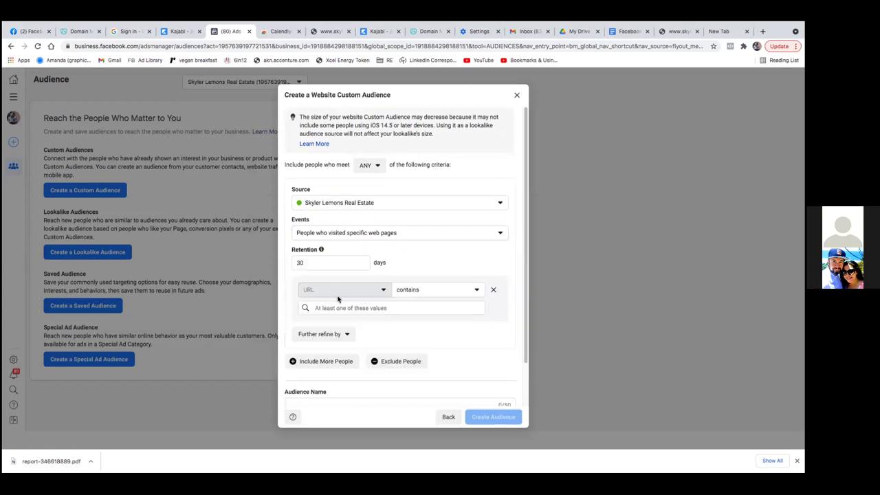
pyautogui.click(392, 308)
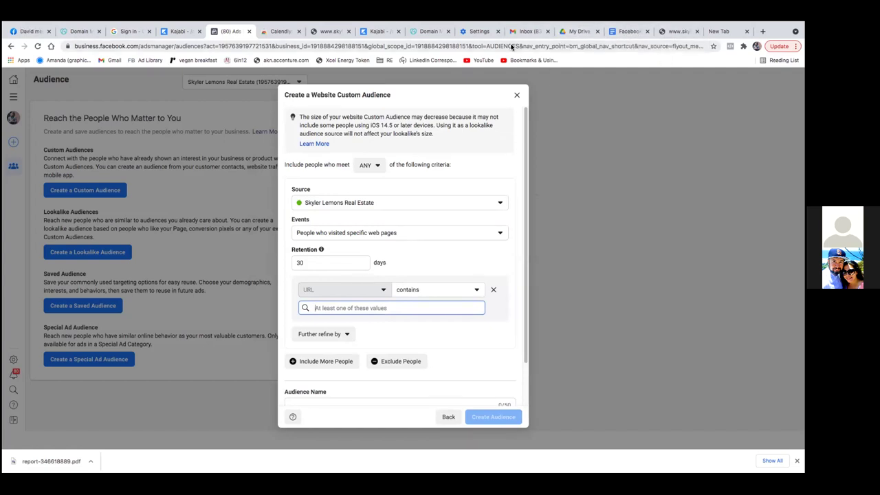
# Step: Copy the skylerlemons.com/seller page address from the site's tab
pyautogui.click(679, 32)
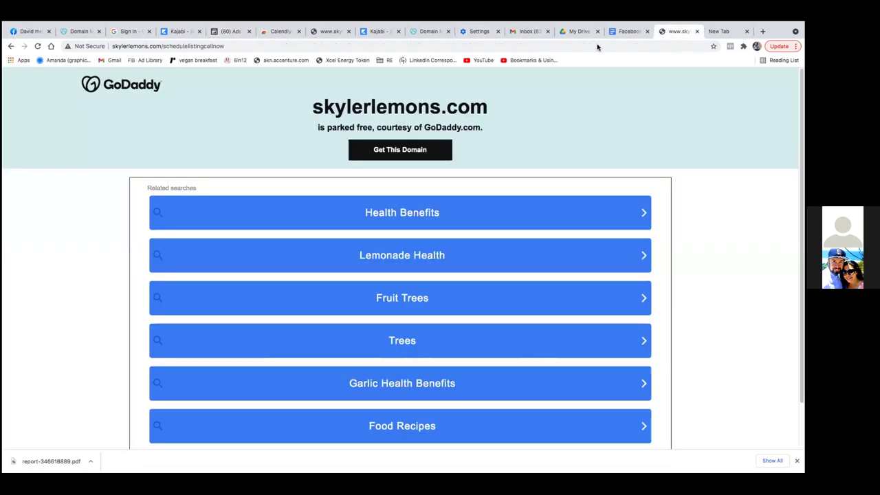
pyautogui.click(177, 46)
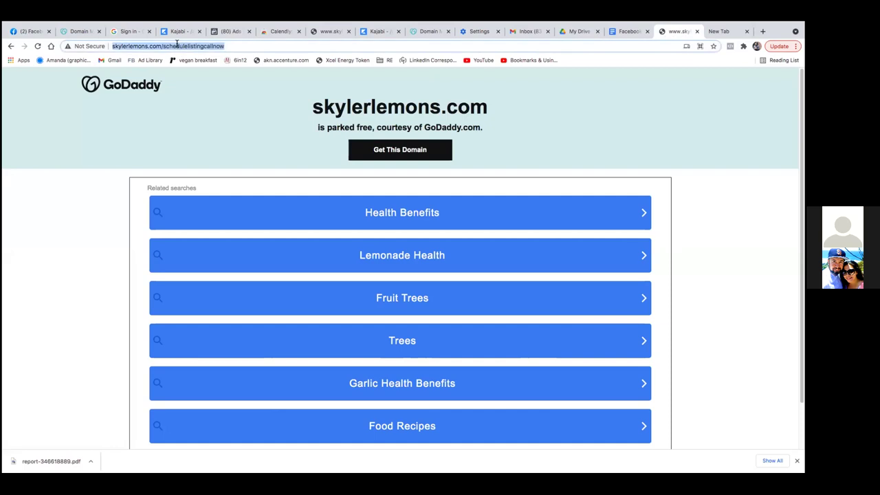
pyautogui.rightClick(178, 46)
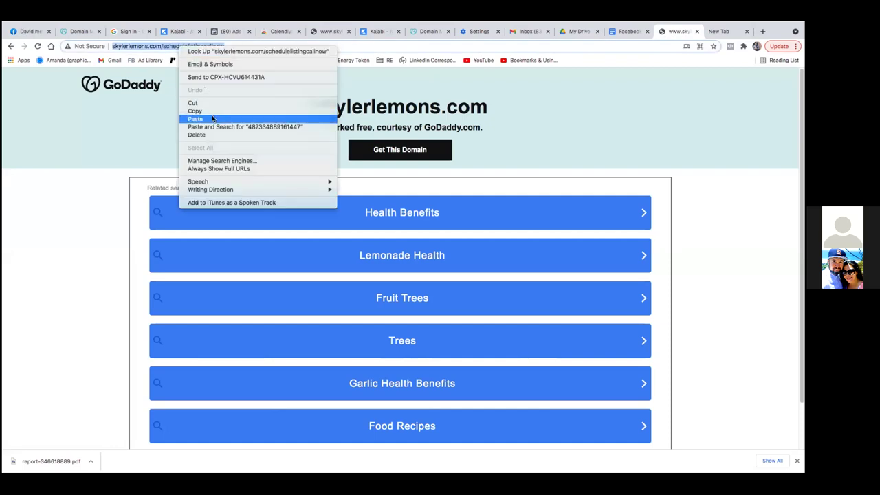
pyautogui.click(447, 47)
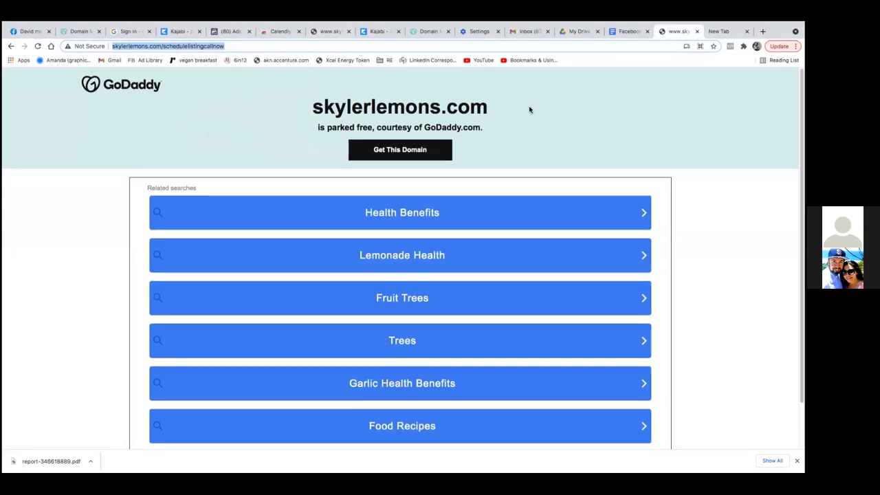
pyautogui.click(608, 32)
pyautogui.click(578, 32)
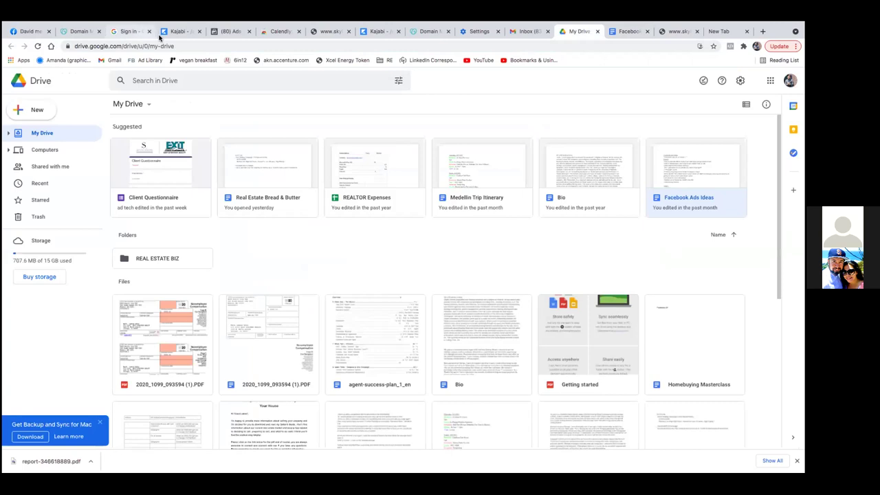
pyautogui.click(187, 31)
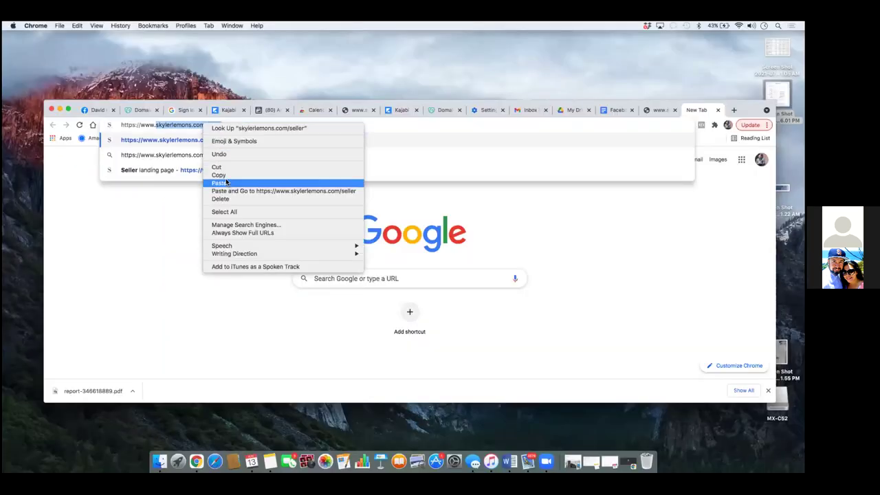
pyautogui.click(224, 178)
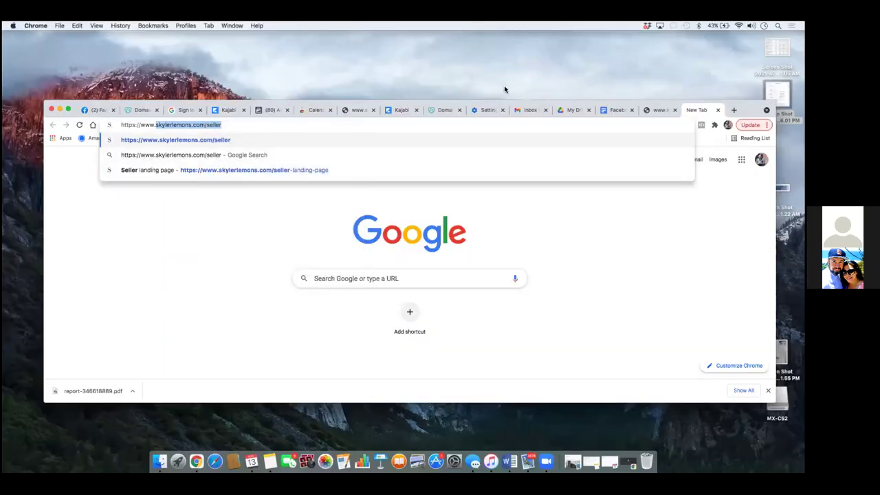
# Step: Return to the Ads Manager tab with the website custom audience form
pyautogui.click(488, 110)
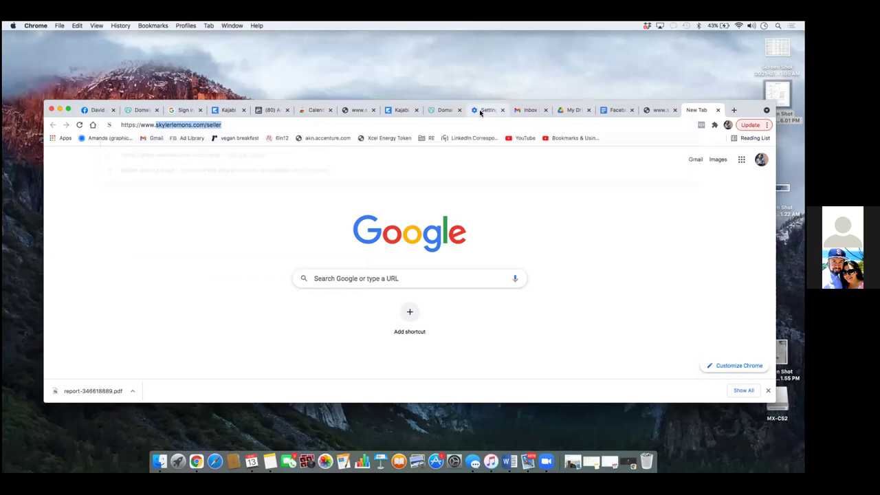
pyautogui.click(609, 111)
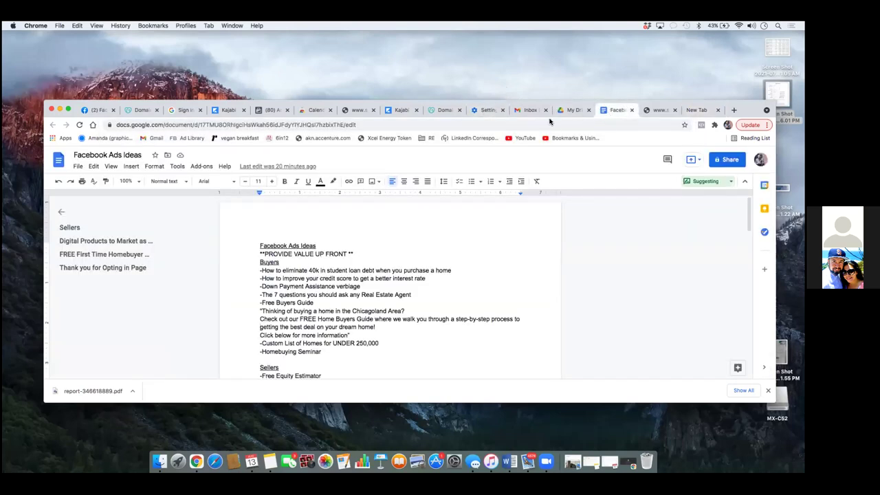
pyautogui.click(267, 111)
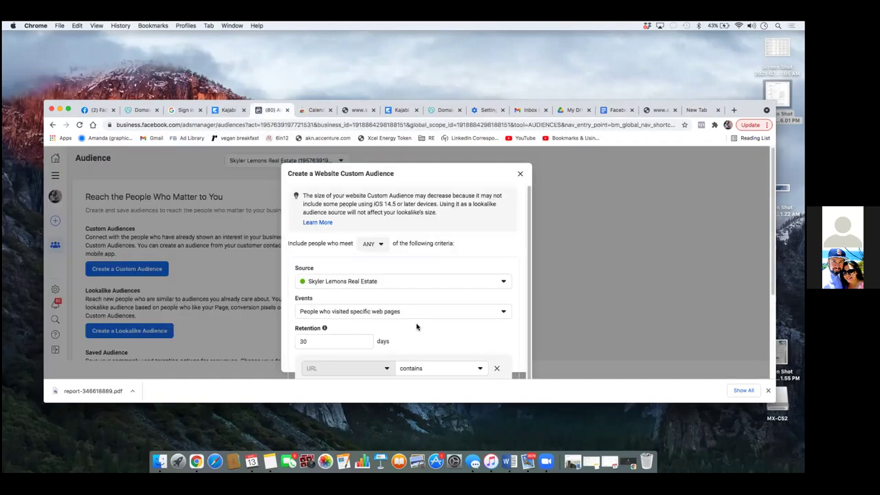
# Step: Paste and accept skylerlemons.com/seller as the URL-contains value
pyautogui.scroll(-3, 417, 325)
pyautogui.rightClick(348, 338)
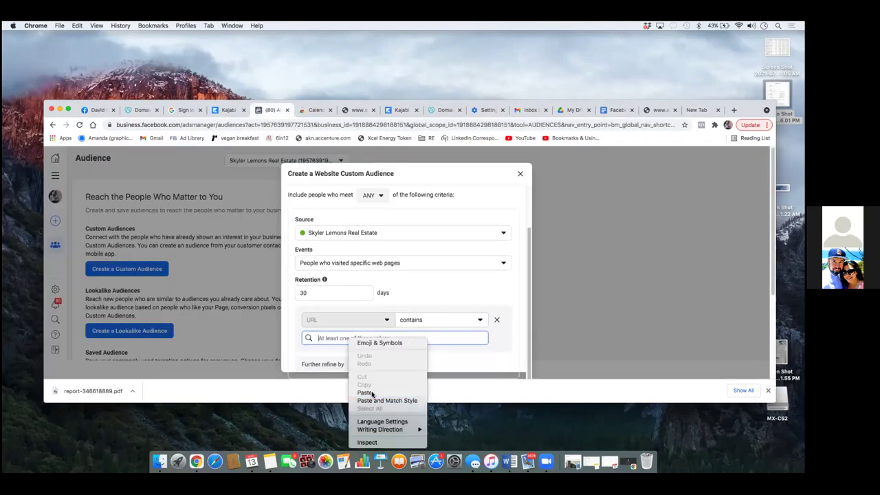
pyautogui.click(372, 393)
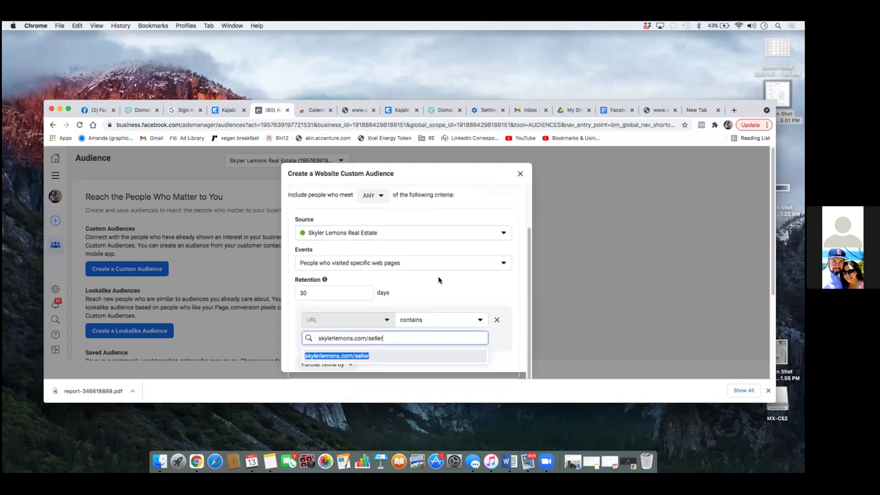
pyautogui.click(439, 280)
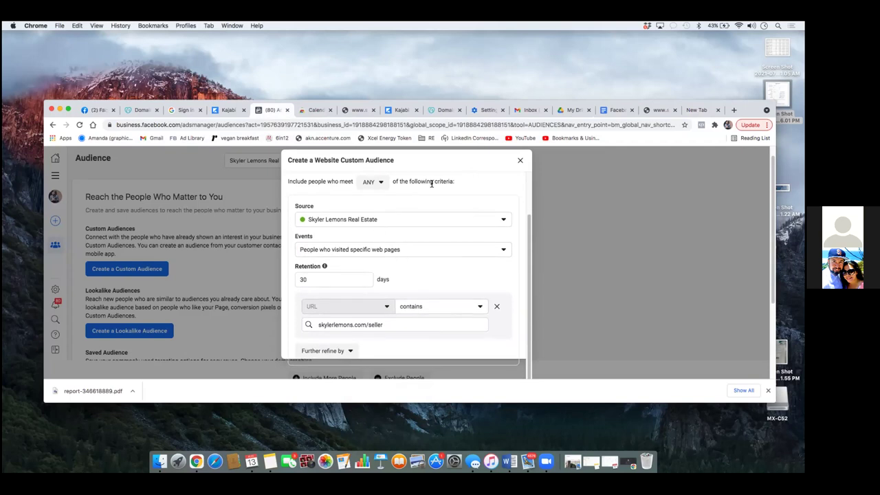
# Step: Begin entering 'Seller Opt In Page Visitors Only' as the audience name
pyautogui.scroll(2, 450, 292)
pyautogui.scroll(-5, 419, 286)
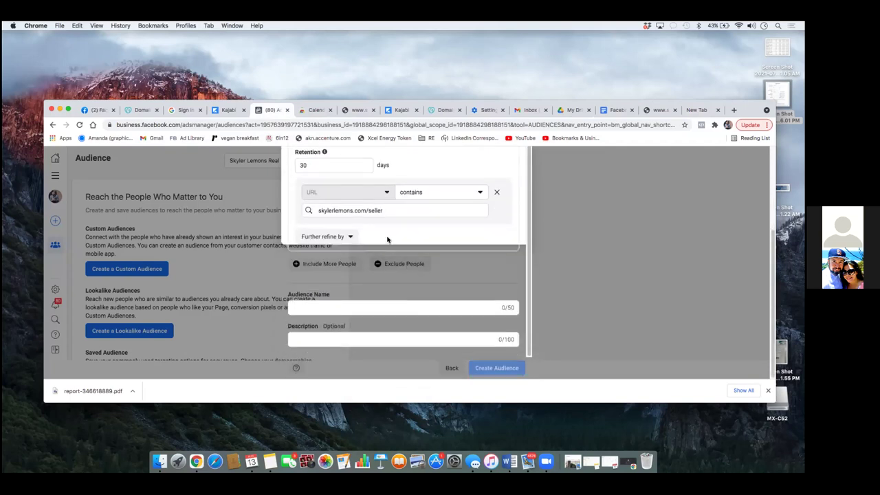
pyautogui.scroll(4, 387, 240)
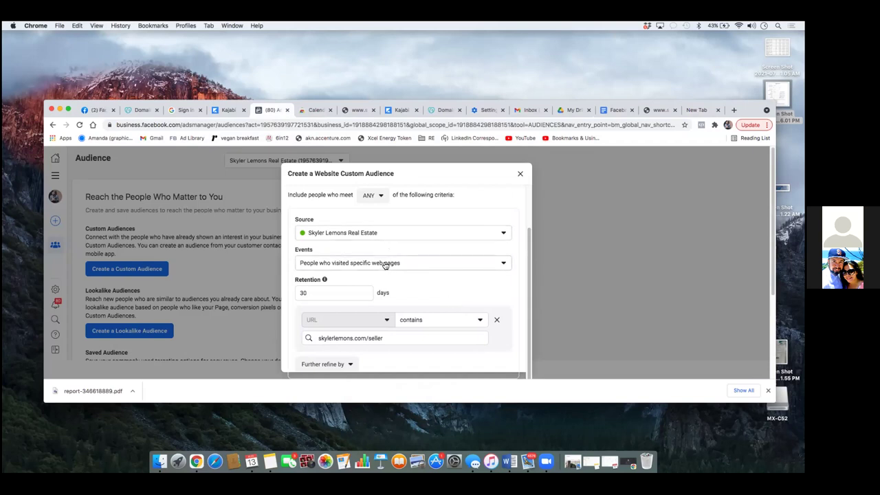
pyautogui.scroll(2, 385, 265)
pyautogui.scroll(-2, 383, 263)
pyautogui.scroll(-4, 440, 268)
pyautogui.click(380, 307)
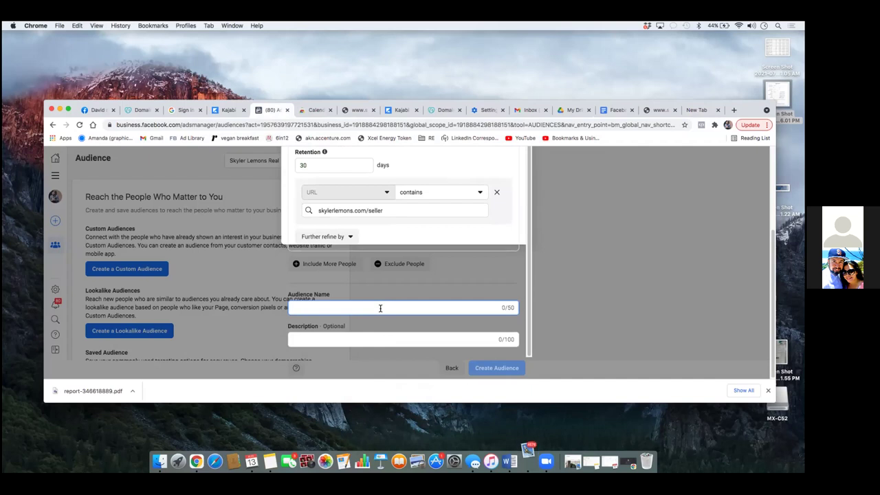
pyautogui.write('Seller Opt')
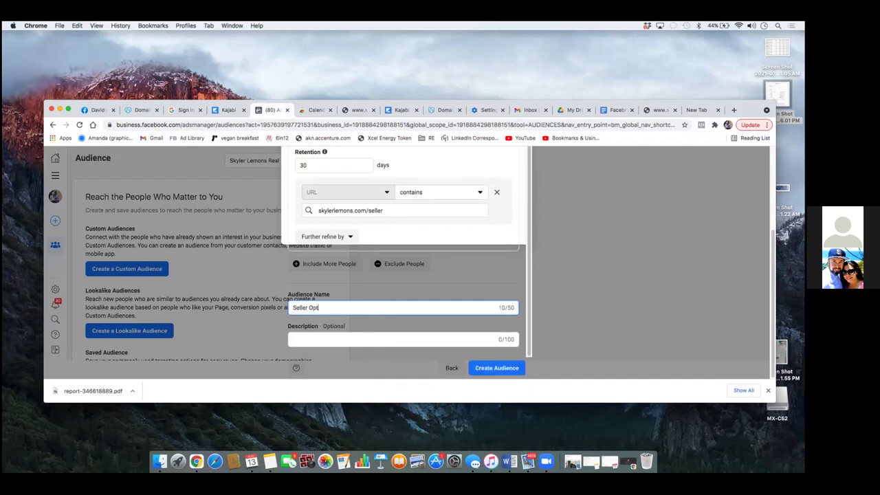
pyautogui.write(' In Page Visitors Only')
# Step: Create the Seller Opt In Page Visitors Only audience, dismiss the tip, and reopen it for editing
pyautogui.click(508, 371)
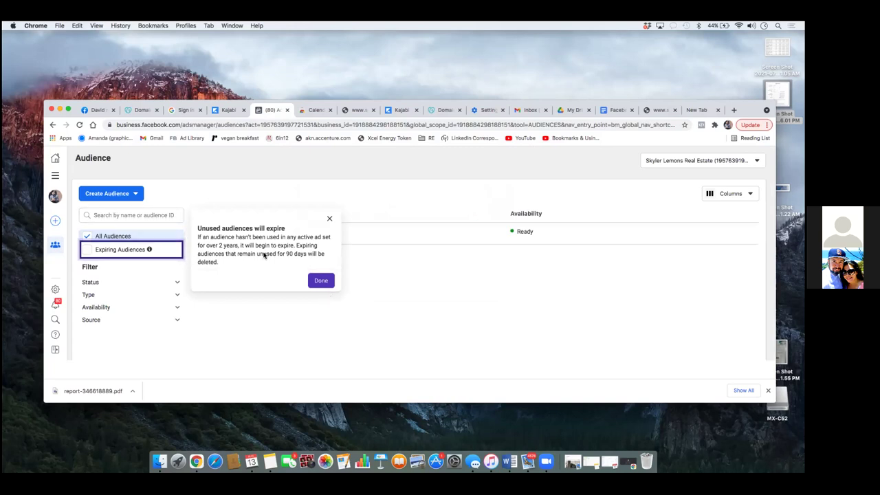
pyautogui.click(329, 218)
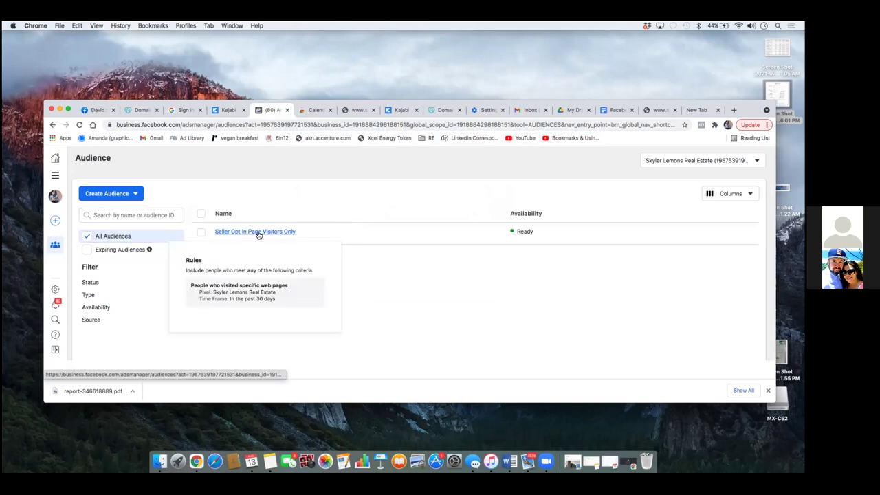
pyautogui.click(259, 234)
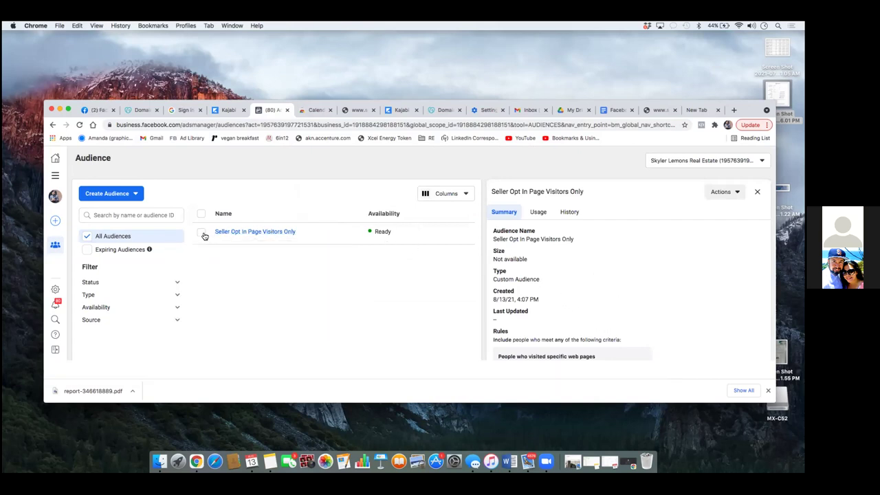
pyautogui.click(202, 233)
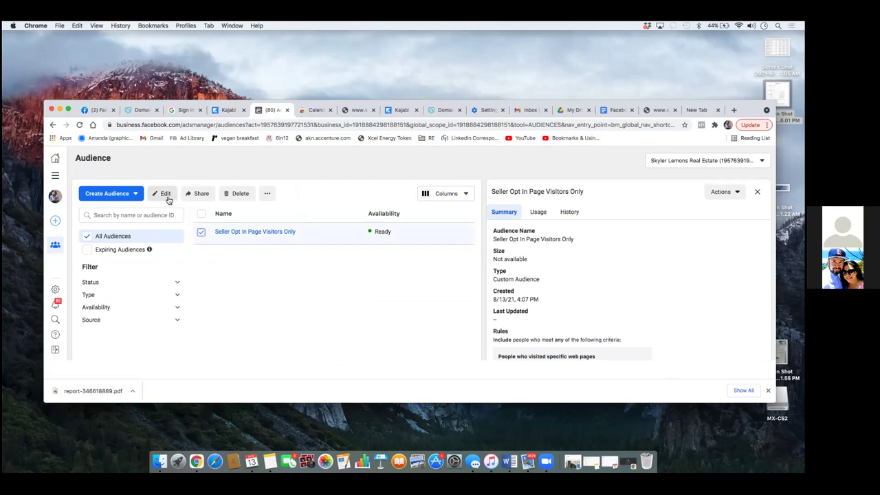
pyautogui.click(166, 195)
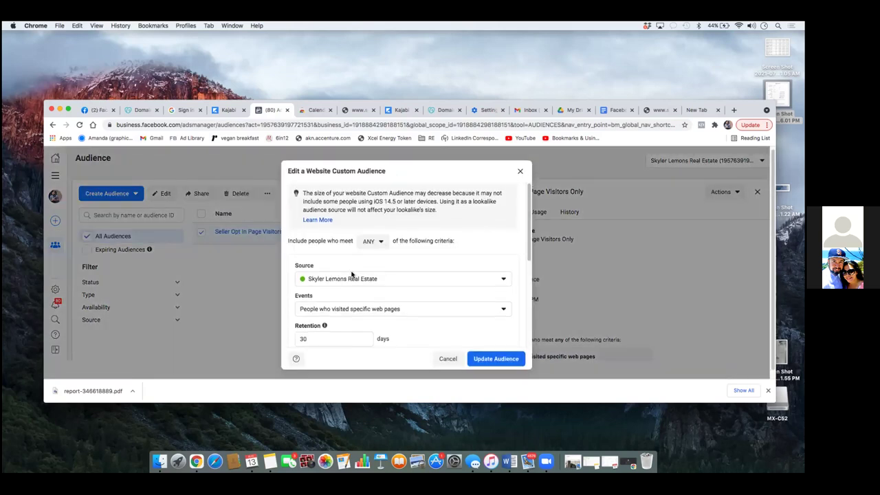
# Step: Add an Exclude People rule covering all real estate pixel website visitors over 30 days
pyautogui.scroll(-10, 518, 221)
pyautogui.click(337, 322)
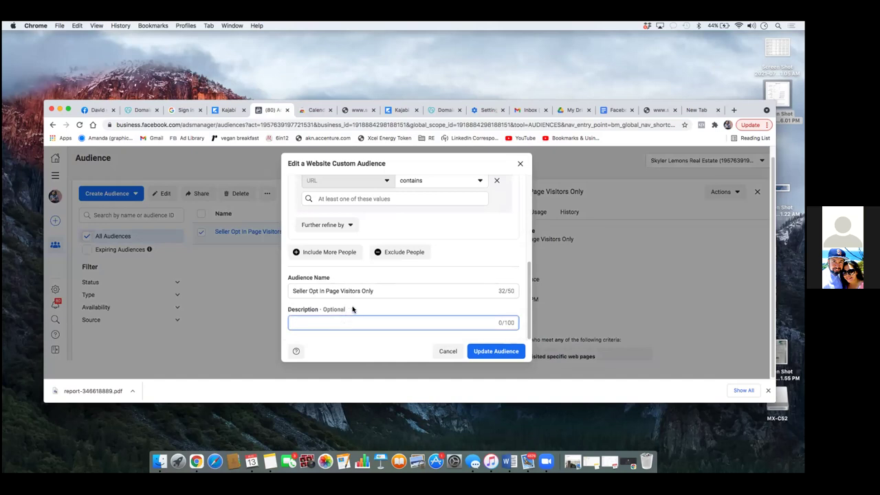
pyautogui.click(403, 252)
pyautogui.scroll(-3, 408, 305)
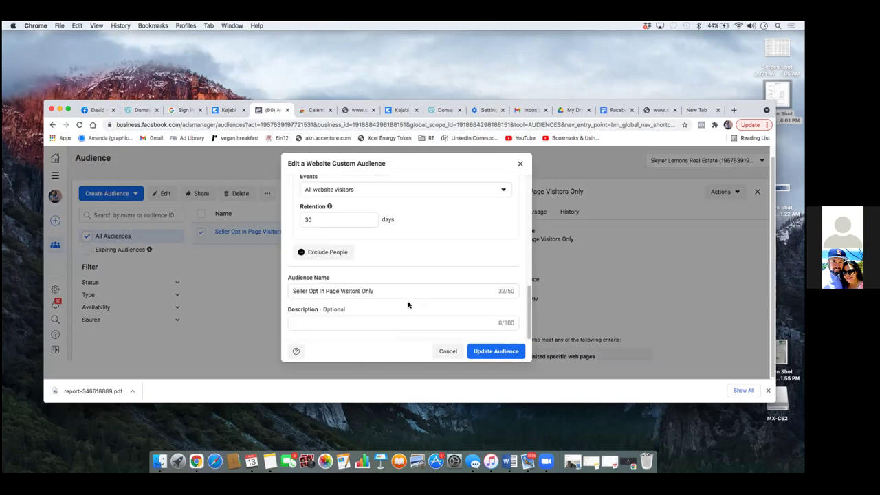
pyautogui.scroll(3, 408, 305)
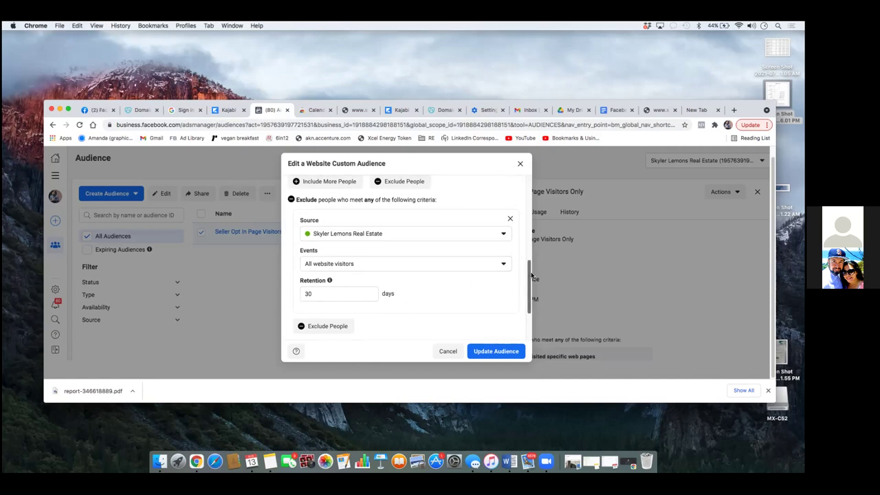
pyautogui.moveTo(527, 286); pyautogui.dragTo(530, 312)
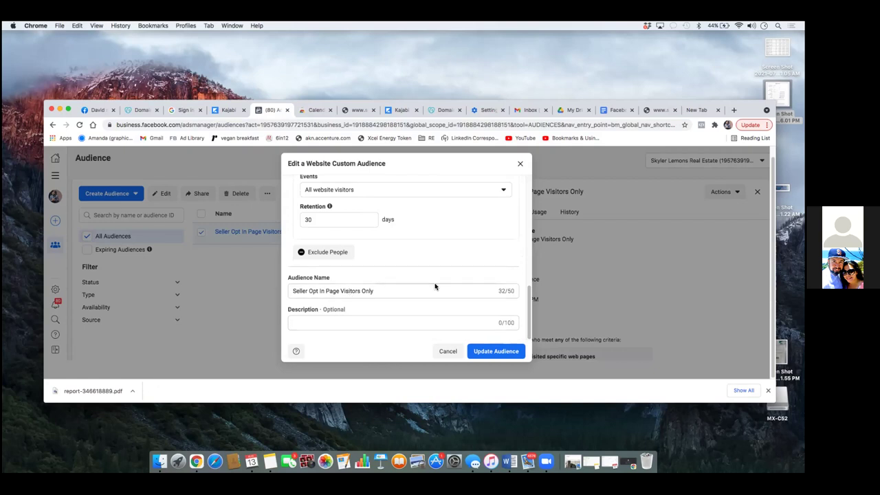
# Step: Set the exclusion to specific web pages and copy the schedulelistingcallnow page URL
pyautogui.click(489, 193)
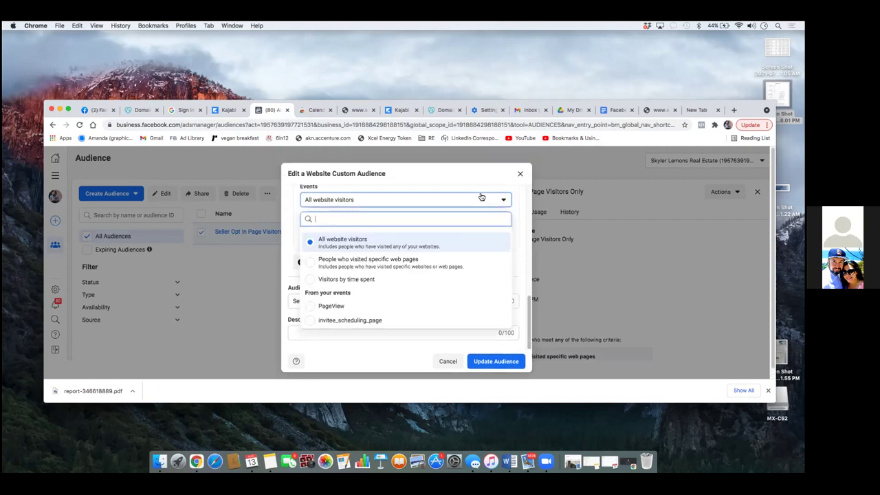
pyautogui.click(389, 267)
pyautogui.click(371, 276)
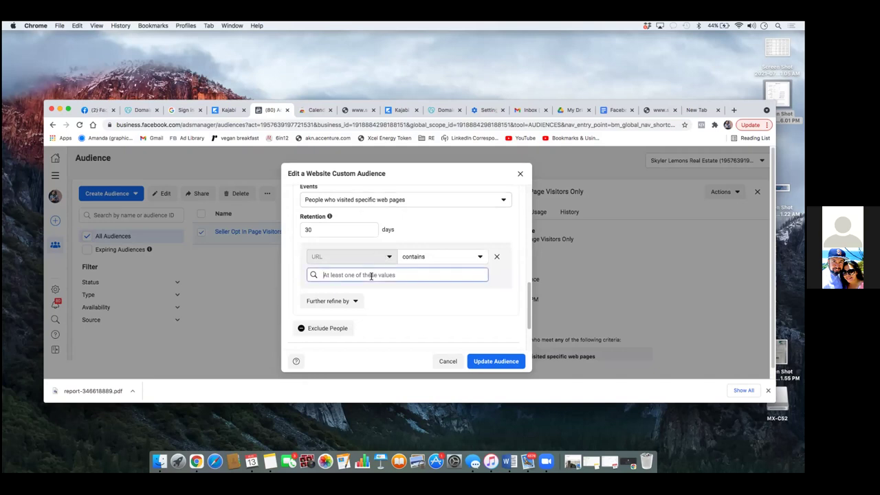
pyautogui.click(660, 110)
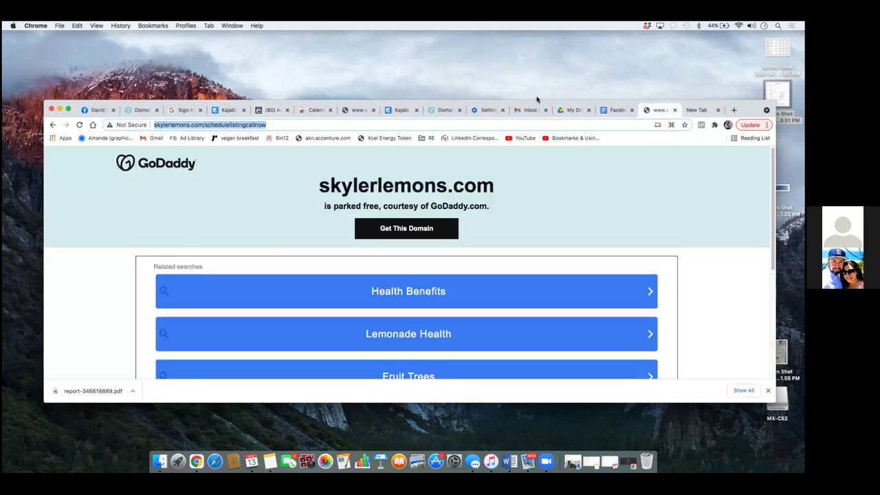
pyautogui.rightClick(255, 126)
pyautogui.click(267, 193)
pyautogui.click(272, 110)
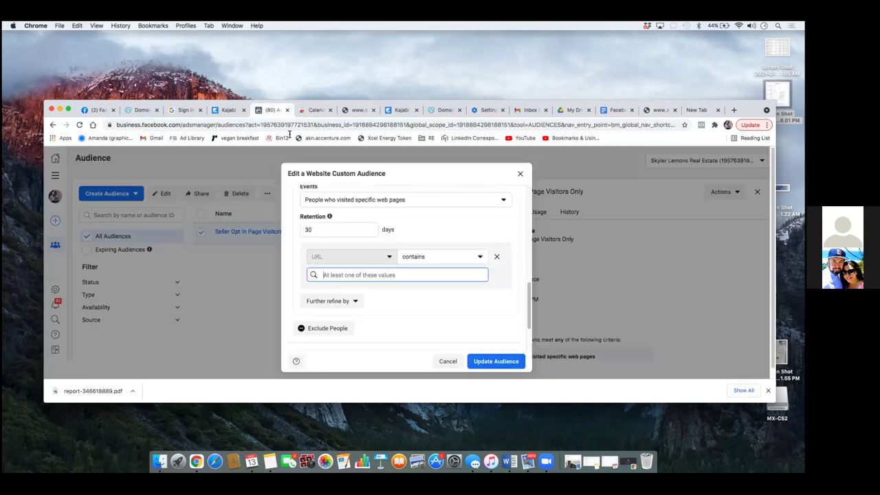
# Step: Paste the URL into the exclusion rule, trimming it to skylerlemons.com/schedulelistingcallnow
pyautogui.rightClick(334, 276)
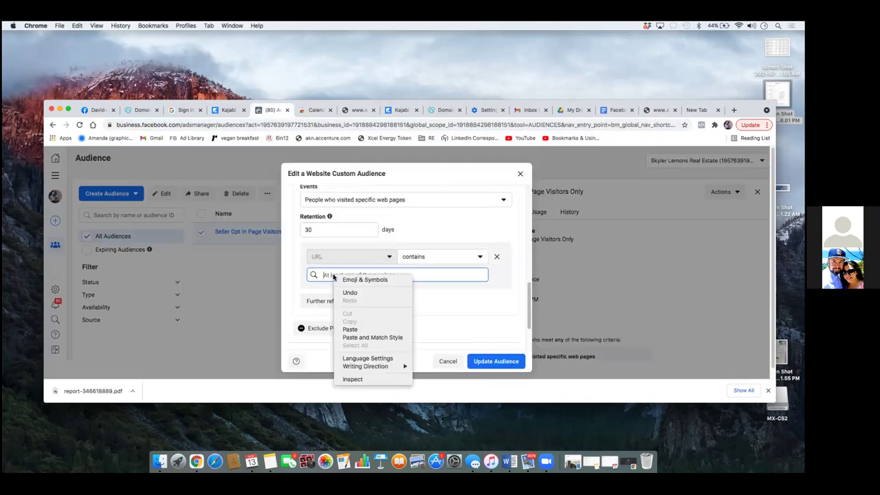
pyautogui.click(349, 329)
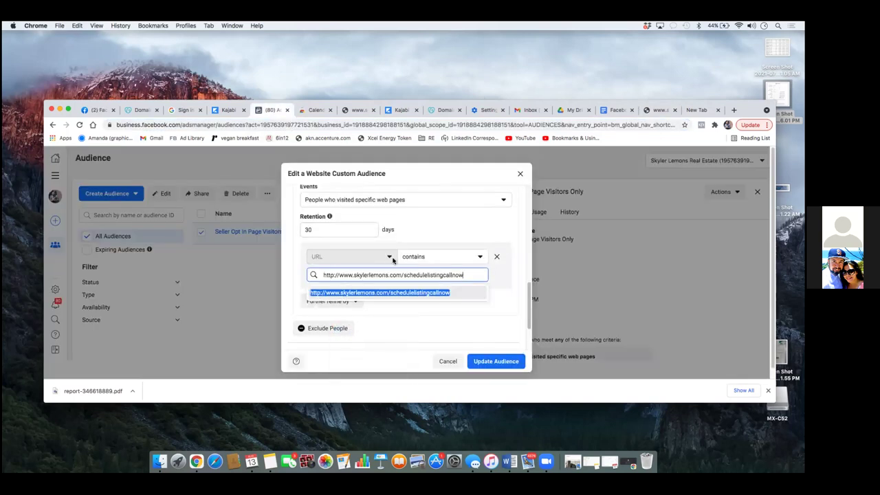
pyautogui.tripleClick(354, 276)
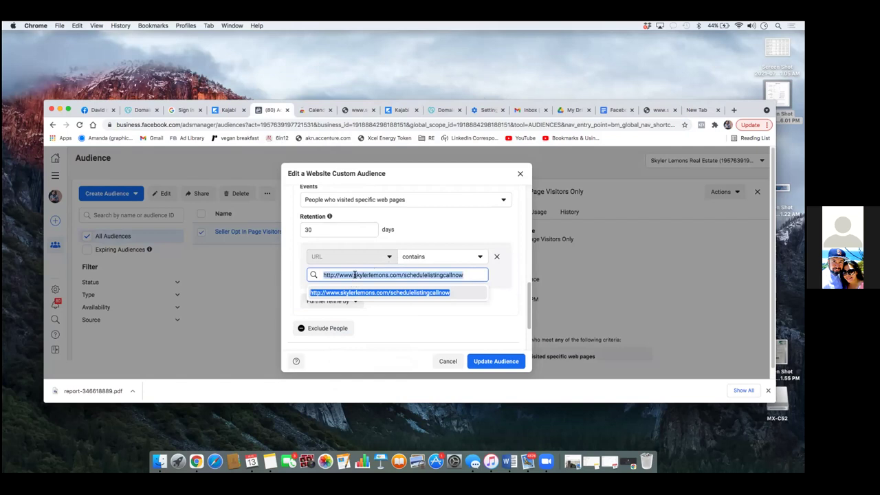
pyautogui.click(354, 274)
pyautogui.press('BackSpace')
pyautogui.press('BackSpace')
pyautogui.press('BackSpace')
pyautogui.press('BackSpace')
pyautogui.press('BackSpace')
pyautogui.press('BackSpace')
pyautogui.press('BackSpace')
pyautogui.press('BackSpace')
pyautogui.press('BackSpace')
pyautogui.press('BackSpace')
pyautogui.press('BackSpace')
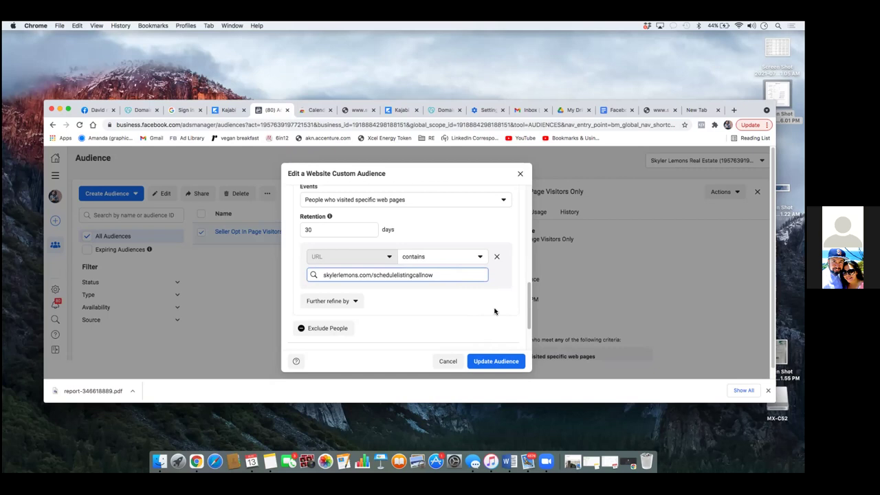
pyautogui.scroll(-3, 496, 313)
# Step: Update the Seller Opt In Page Visitors Only audience, confirm, and deselect it in the list
pyautogui.click(504, 360)
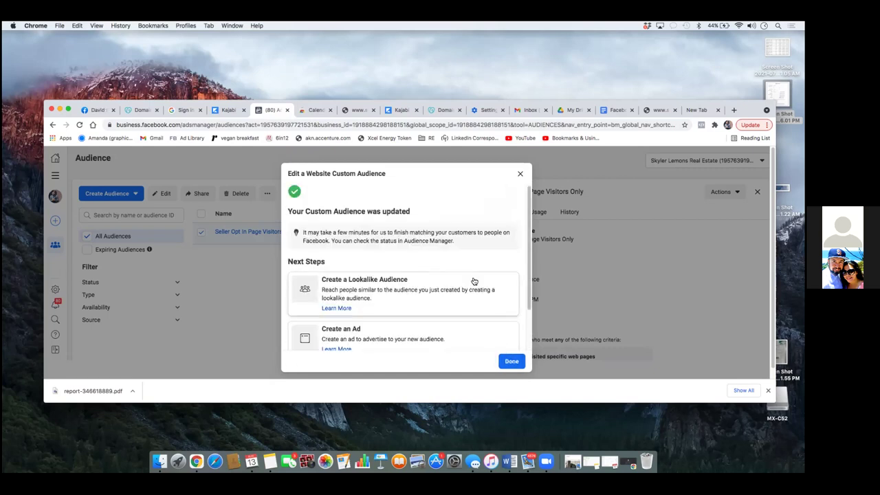
pyautogui.click(512, 362)
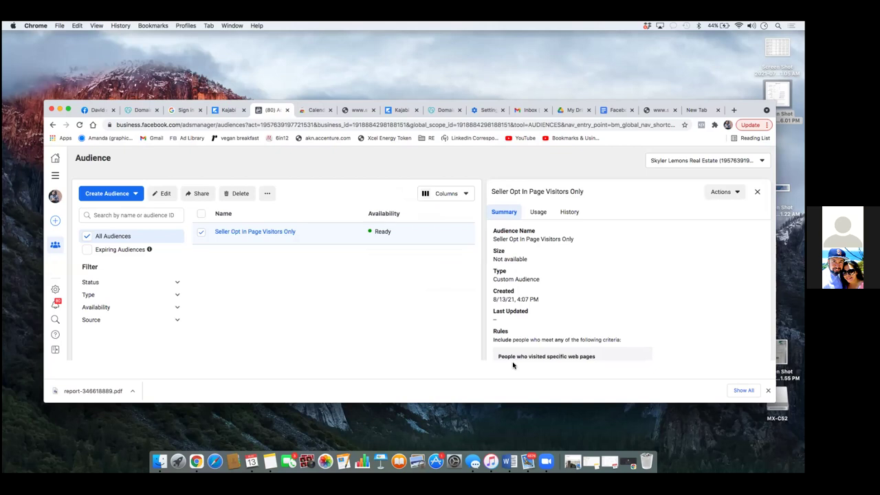
pyautogui.click(201, 234)
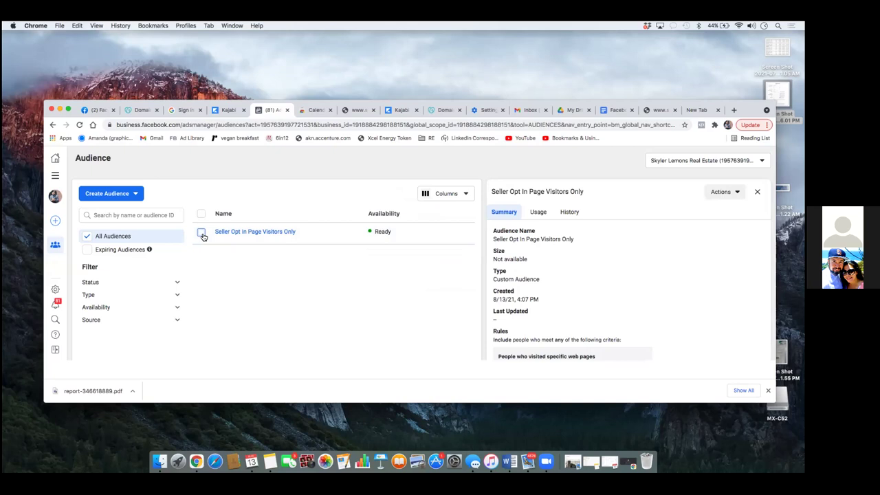
# Step: Start a new website custom audience that targets people who visited specific web pages
pyautogui.click(97, 197)
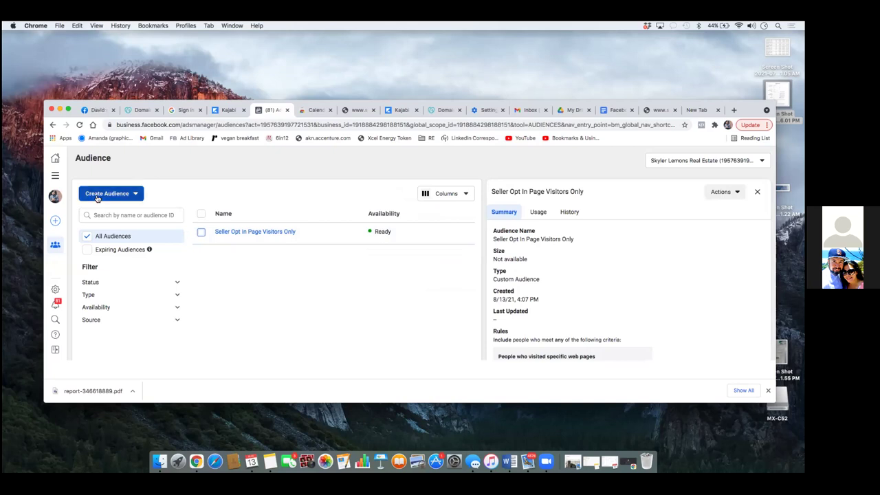
pyautogui.click(110, 214)
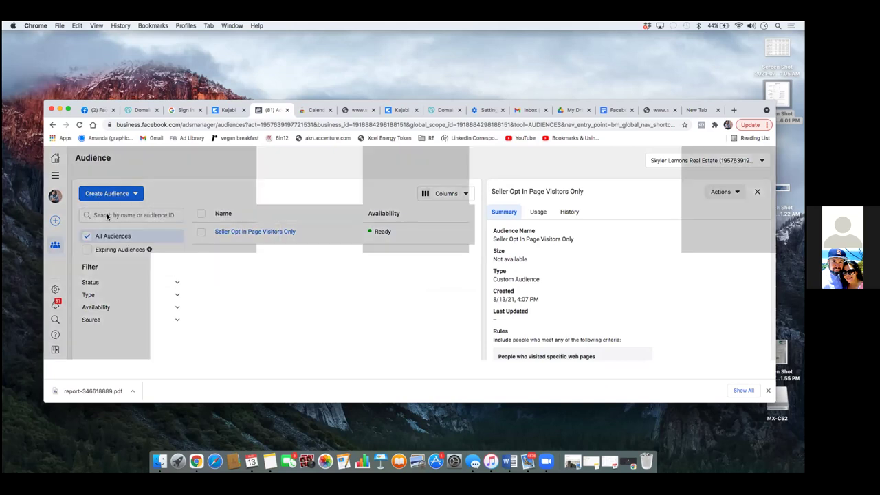
pyautogui.moveTo(527, 202); pyautogui.dragTo(538, 258)
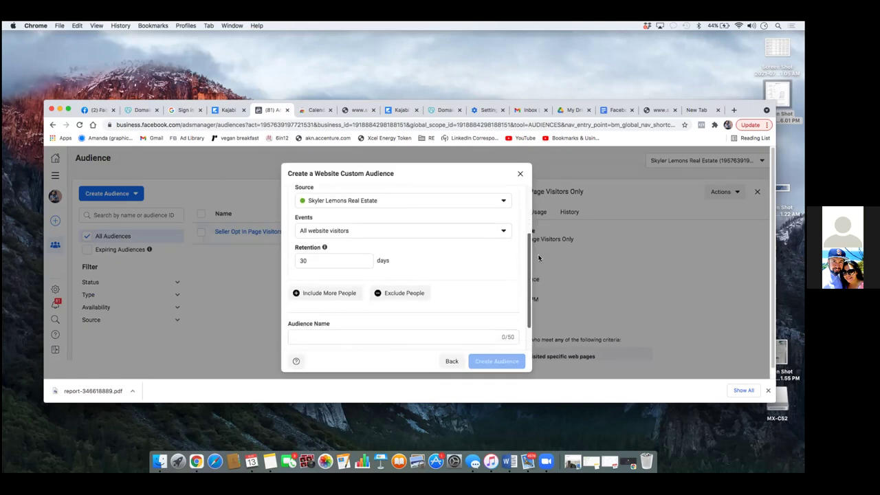
pyautogui.scroll(3, 531, 239)
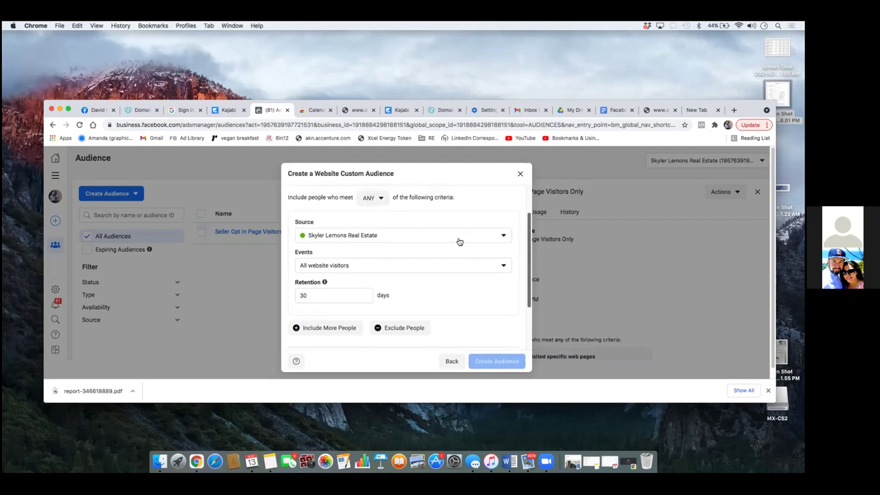
pyautogui.click(386, 265)
pyautogui.click(348, 326)
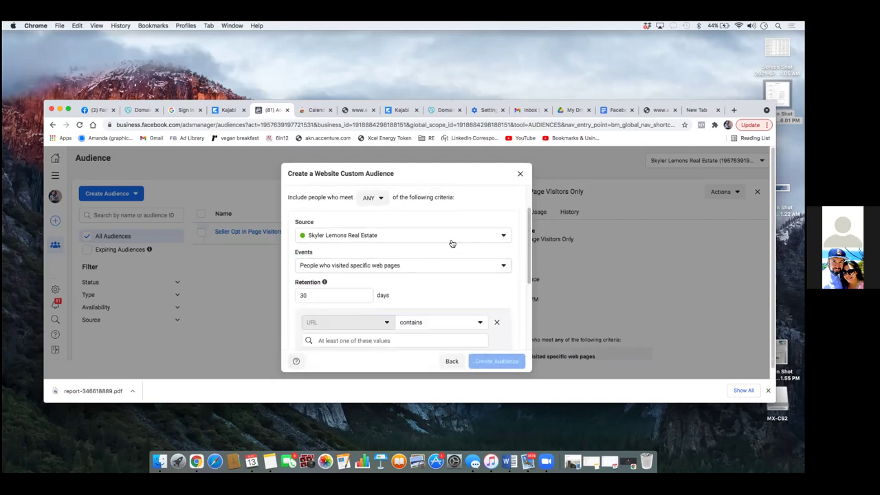
pyautogui.scroll(-1, 528, 234)
pyautogui.scroll(-2, 529, 233)
# Step: Copy the listing page address from the skylerlemons.com tab into the audience's URL rule
pyautogui.click(436, 279)
pyautogui.click(656, 110)
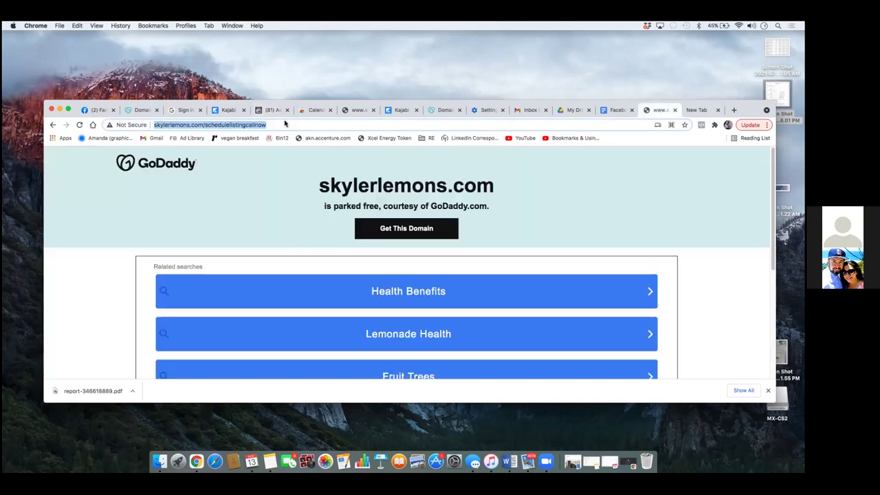
pyautogui.rightClick(236, 127)
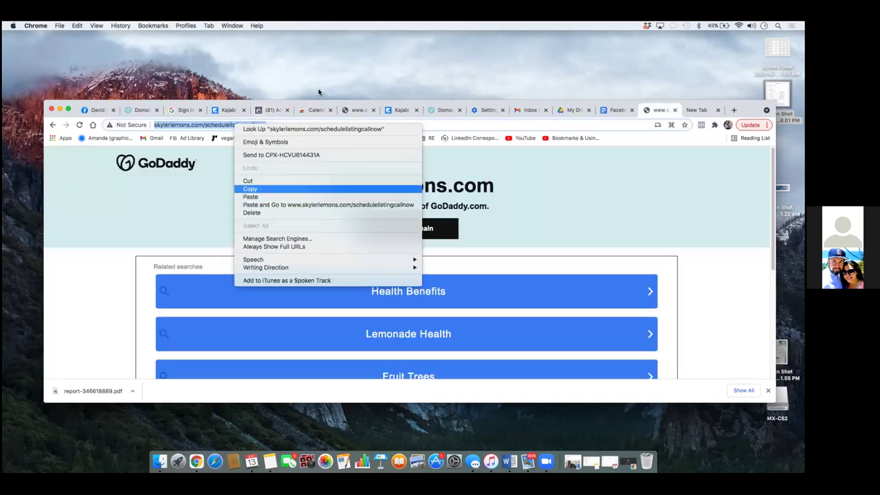
pyautogui.click(261, 189)
pyautogui.click(273, 109)
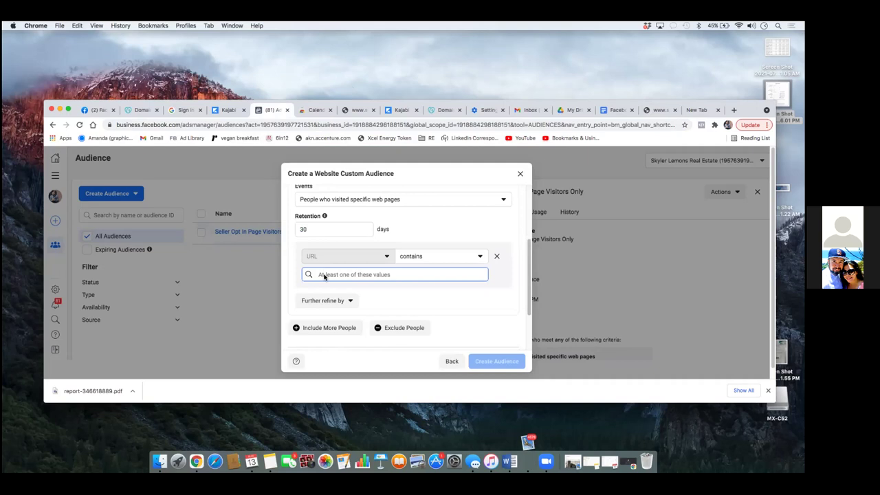
pyautogui.rightClick(324, 274)
pyautogui.click(344, 328)
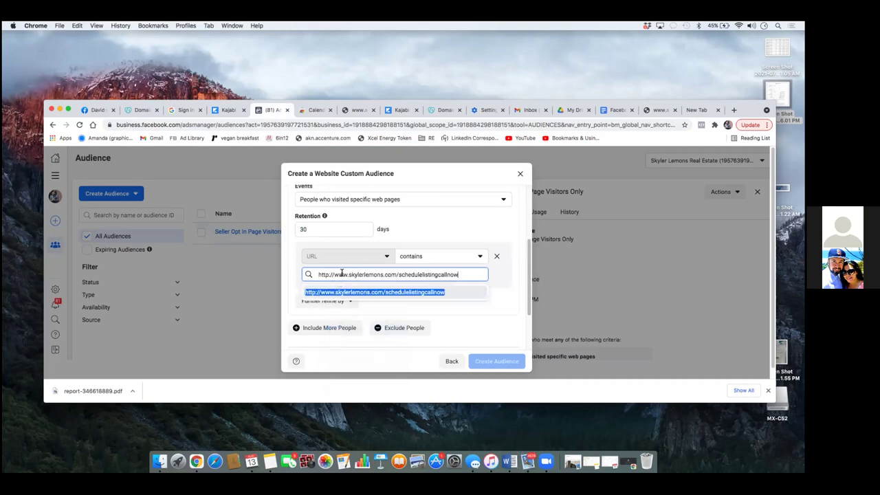
pyautogui.tripleClick(348, 275)
pyautogui.click(348, 274)
pyautogui.doubleClick(348, 274)
pyautogui.click(348, 274)
pyautogui.press('BackSpace')
pyautogui.press('BackSpace')
pyautogui.press('BackSpace')
pyautogui.press('BackSpace')
pyautogui.press('BackSpace')
pyautogui.press('BackSpace')
pyautogui.press('BackSpace')
pyautogui.press('BackSpace')
pyautogui.press('BackSpace')
pyautogui.press('BackSpace')
pyautogui.press('BackSpace')
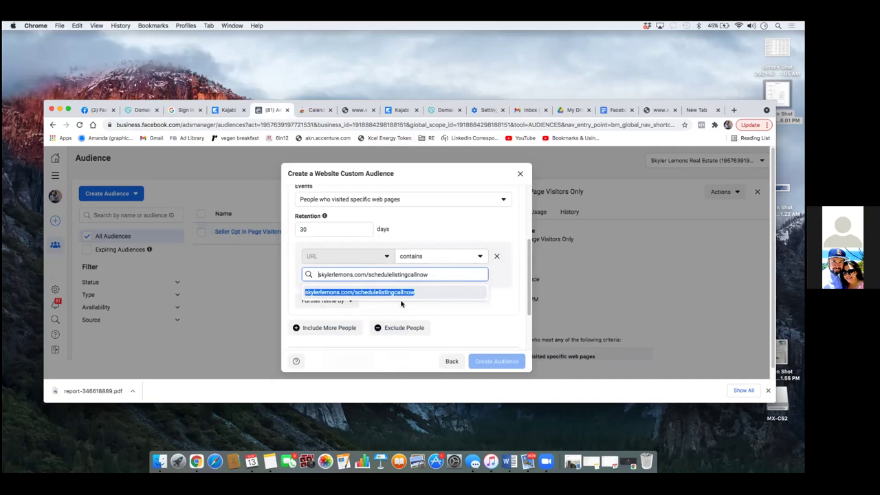
pyautogui.click(387, 292)
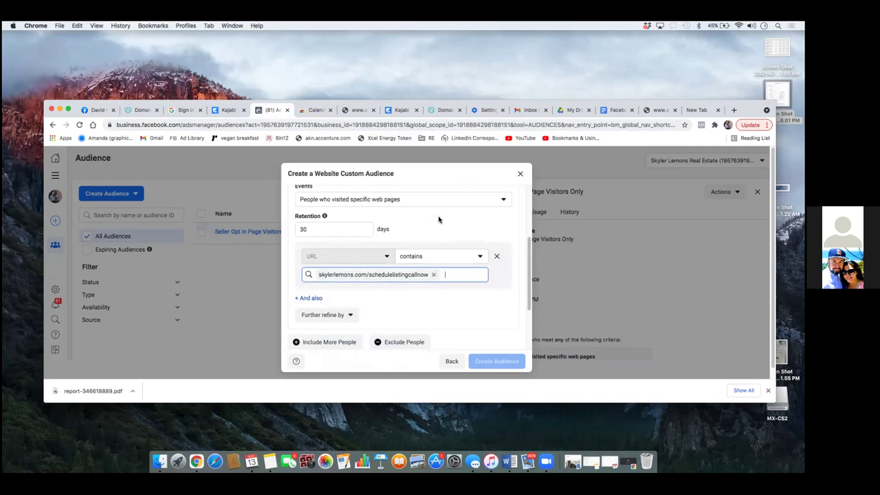
pyautogui.scroll(-3, 412, 216)
pyautogui.scroll(5, 407, 230)
# Step: Name the audience 'Seller Leads'
pyautogui.scroll(-5, 405, 246)
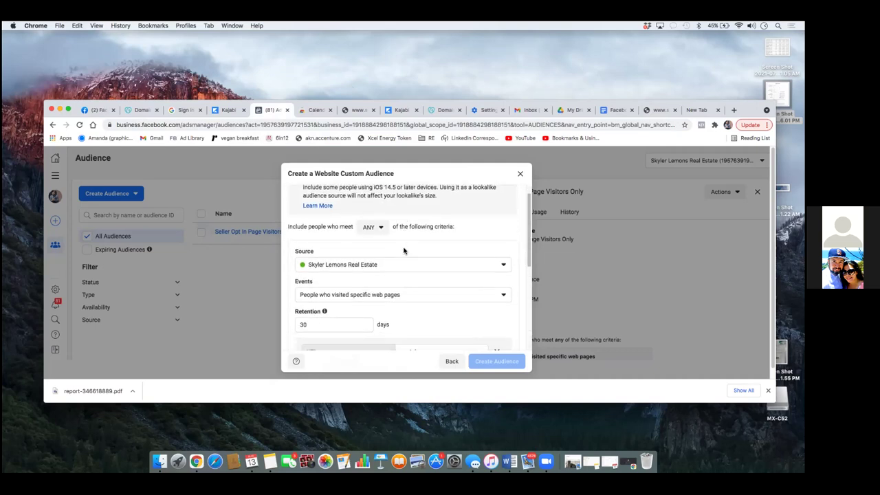
pyautogui.click(358, 300)
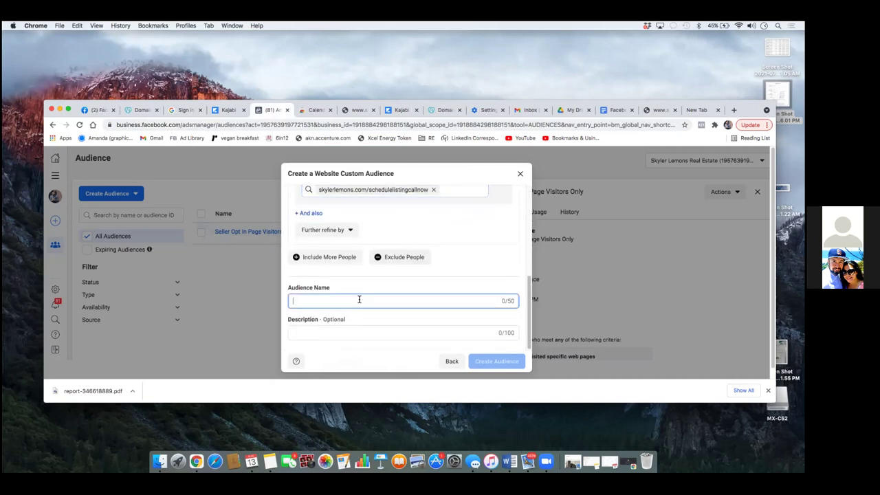
pyautogui.write('S')
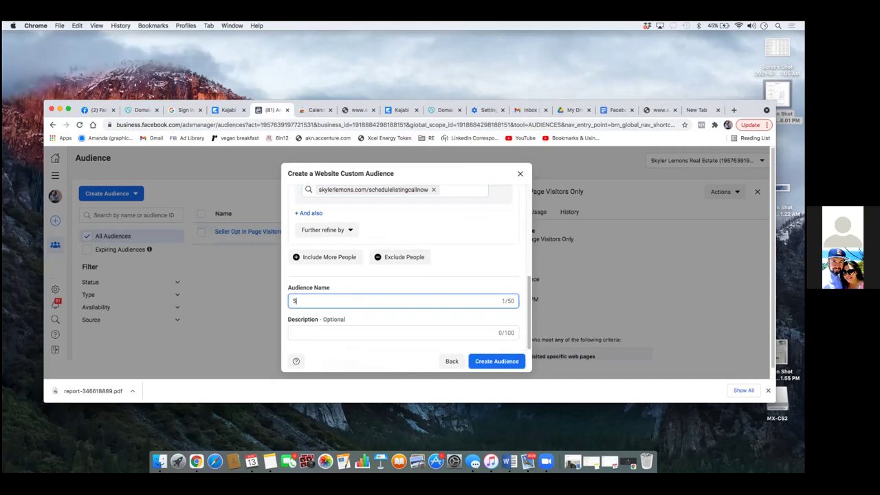
pyautogui.write('eller Leads')
# Step: Exclude all website visitors, then create the Seller Leads audience
pyautogui.click(389, 254)
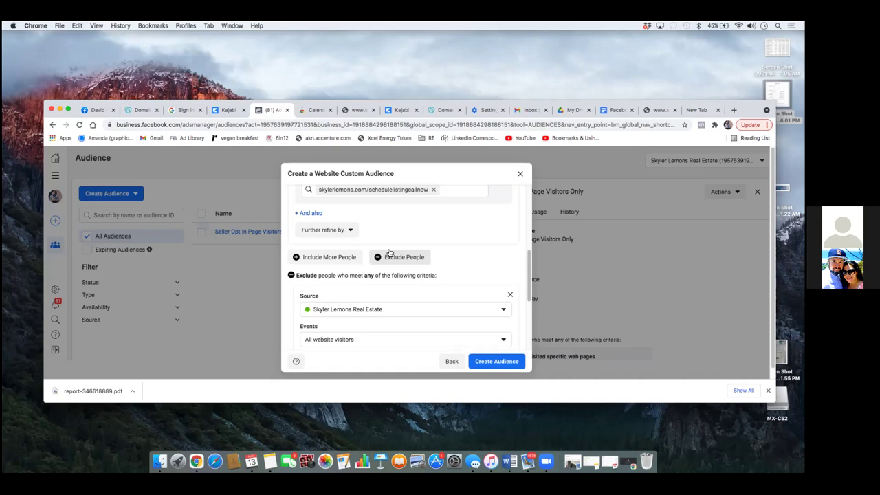
pyautogui.click(436, 346)
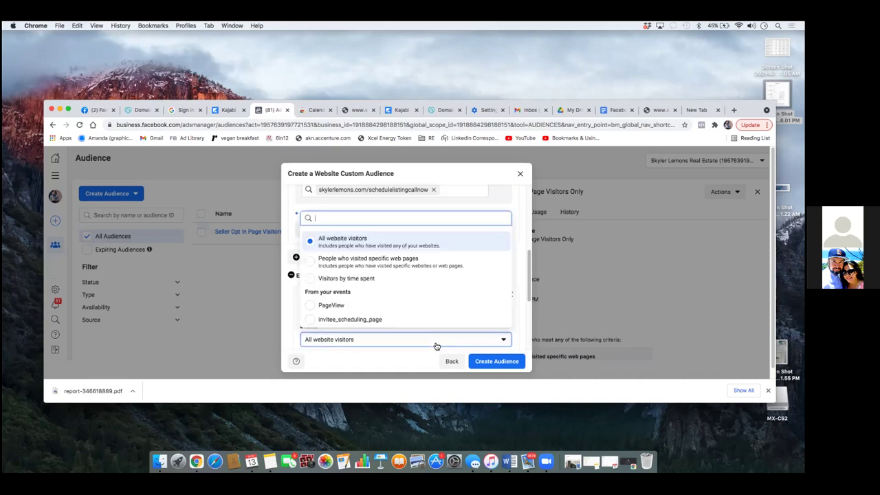
pyautogui.click(416, 341)
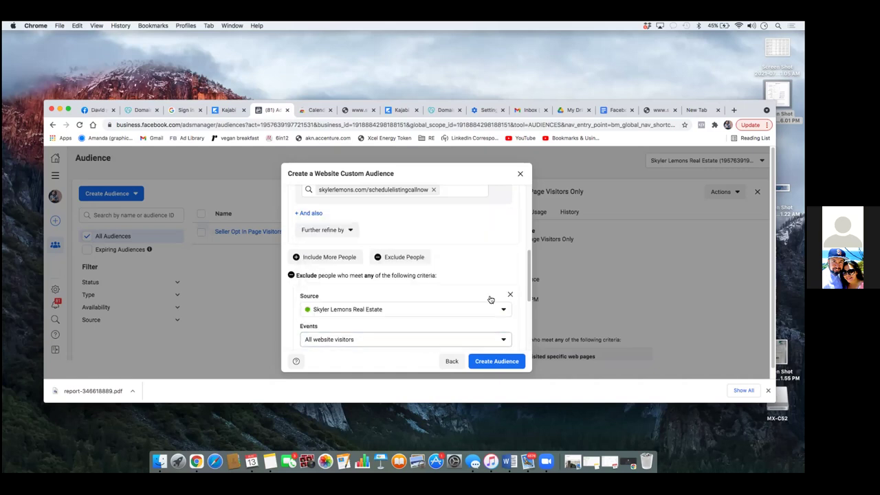
pyautogui.scroll(-3, 534, 300)
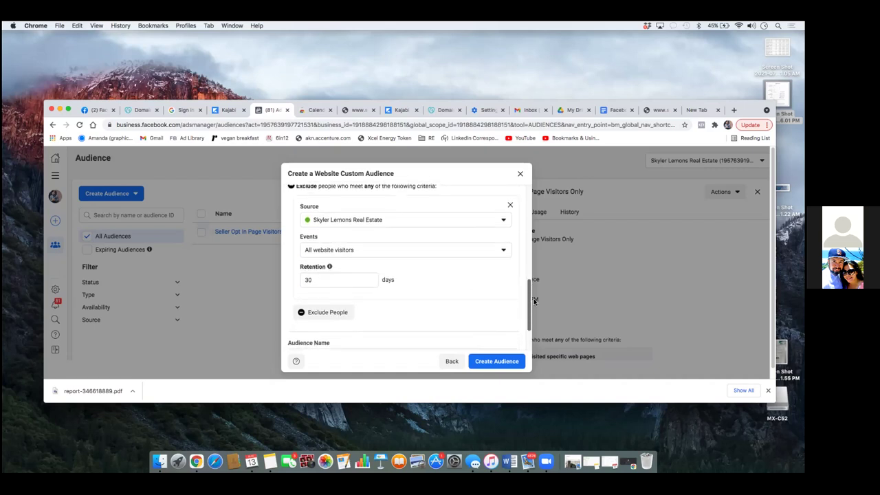
pyautogui.scroll(1, 534, 302)
pyautogui.scroll(5, 522, 261)
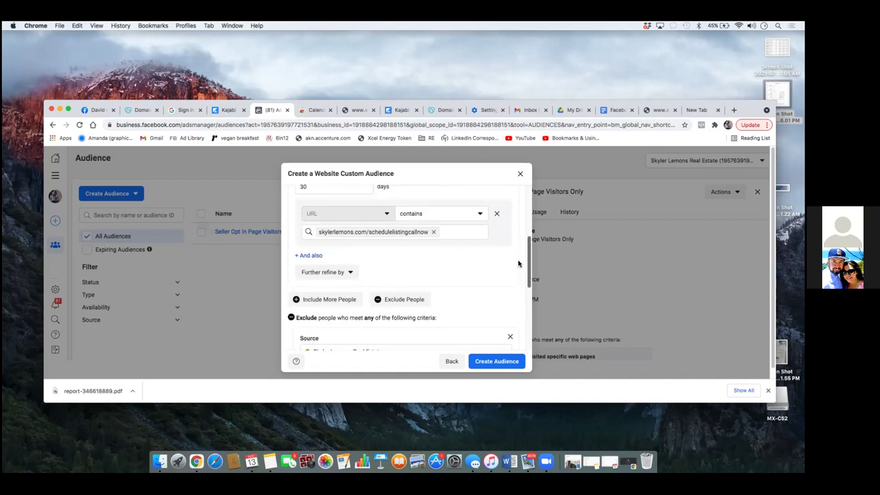
pyautogui.scroll(-2, 515, 250)
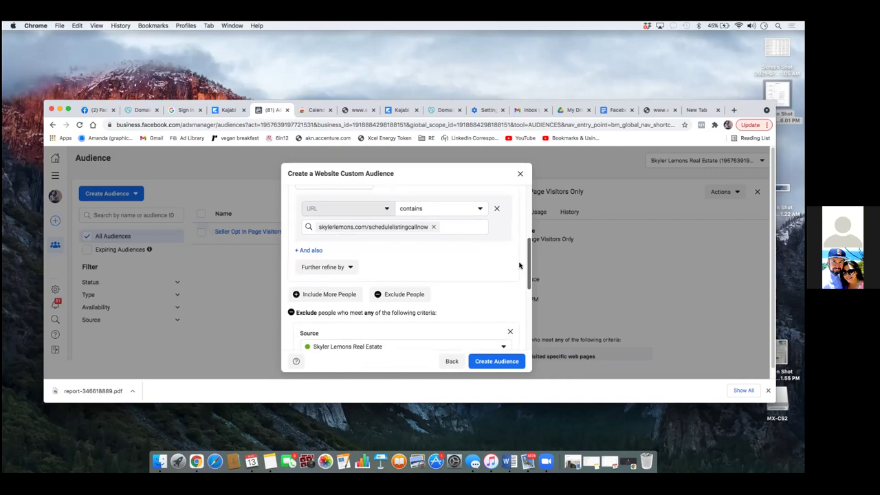
pyautogui.scroll(-4, 521, 265)
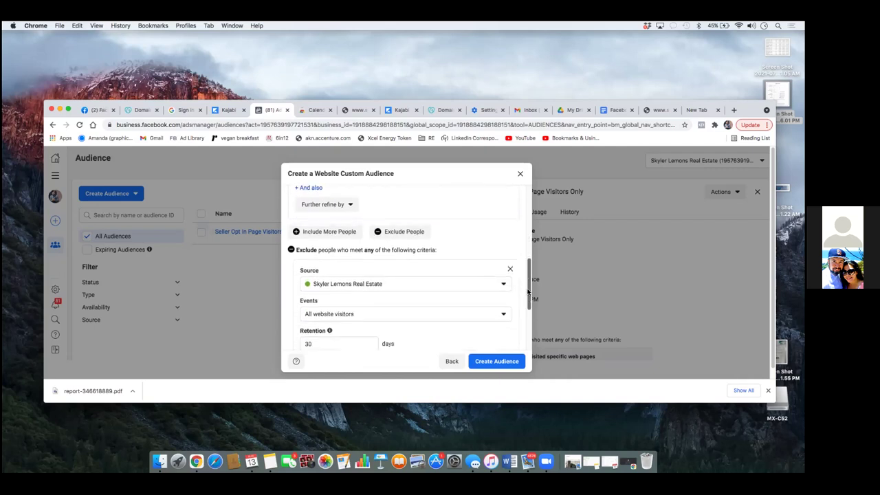
pyautogui.scroll(5, 529, 288)
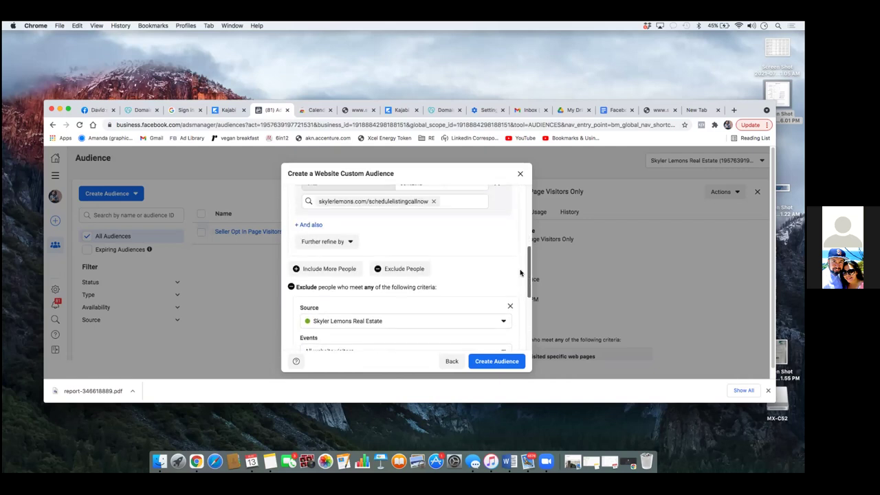
pyautogui.scroll(1, 517, 255)
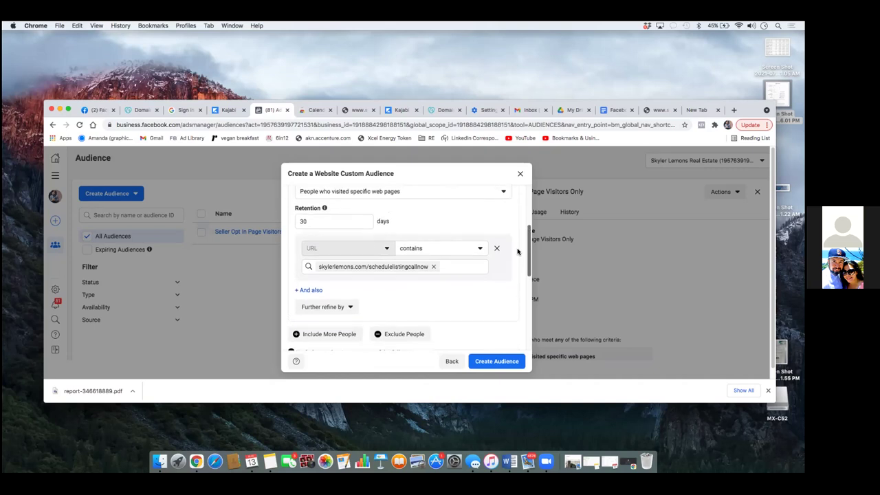
pyautogui.scroll(3, 518, 250)
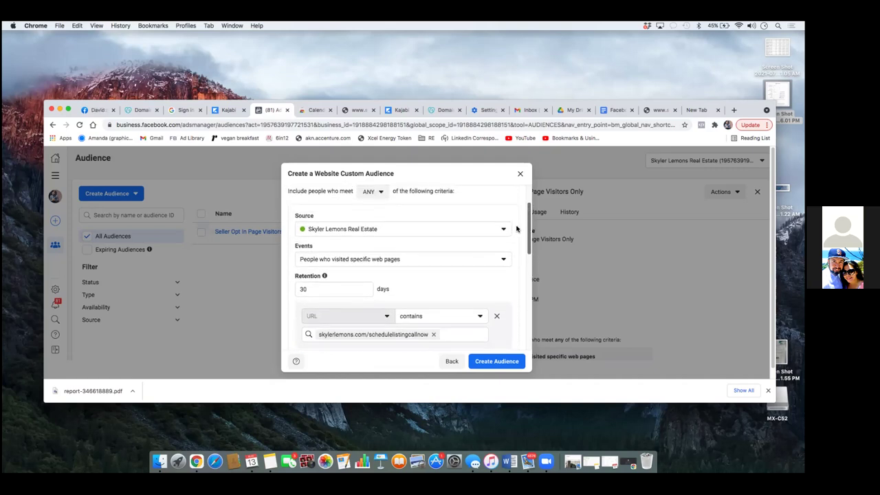
pyautogui.scroll(-3, 521, 255)
pyautogui.scroll(-5, 521, 255)
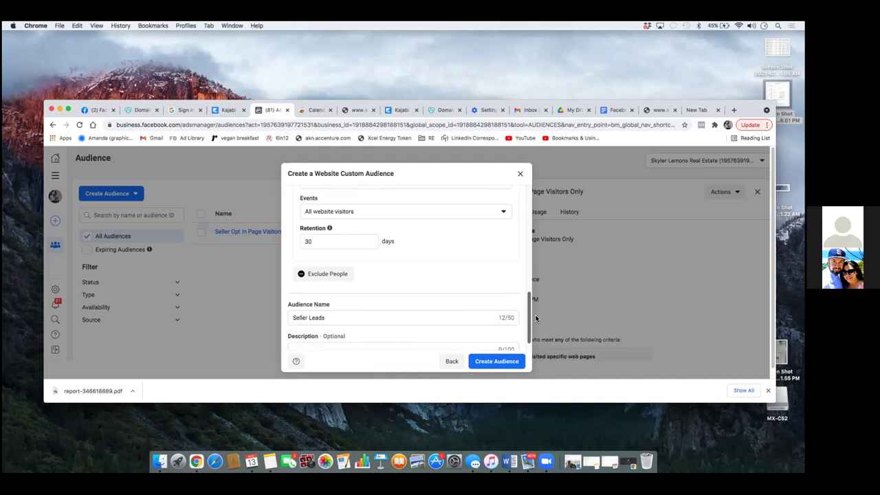
pyautogui.click(499, 359)
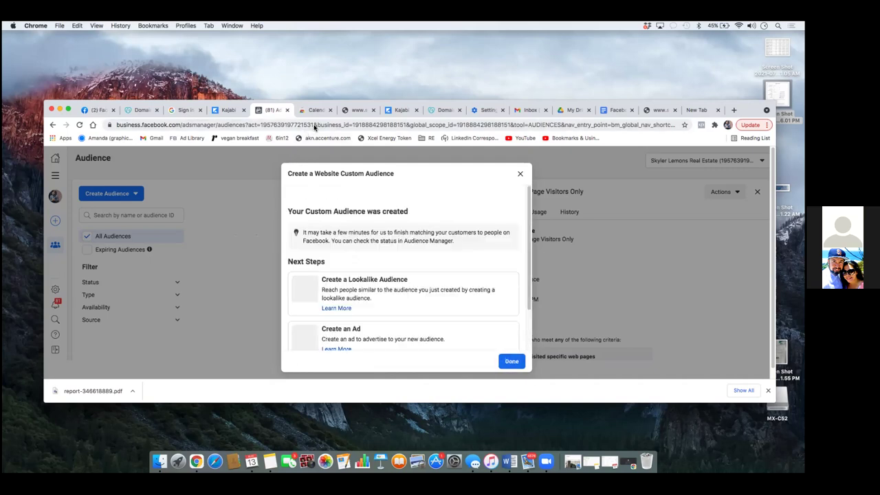
# Step: Dismiss the audience-created confirmation and review Seller Leads in the Audiences list
pyautogui.click(520, 361)
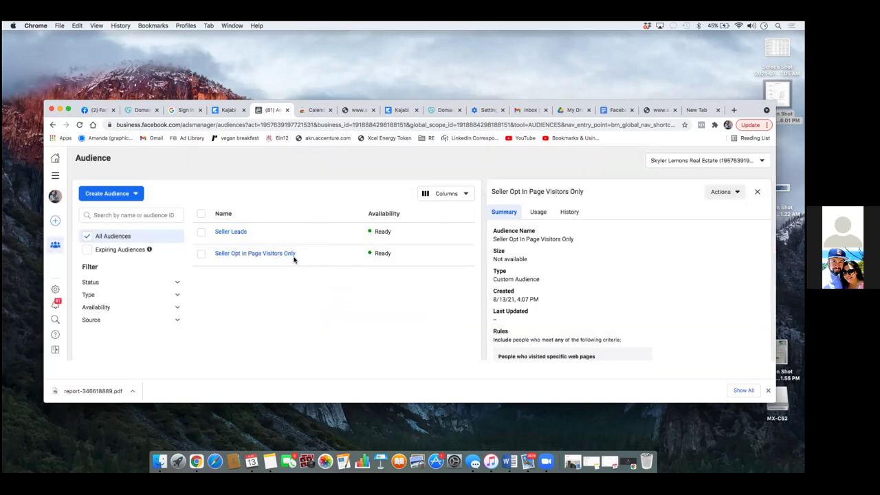
pyautogui.moveTo(293, 260)
# Step: Bookmark the Ads Manager audiences page in the RE folder, renamed 'Custom Aud'
pyautogui.click(428, 138)
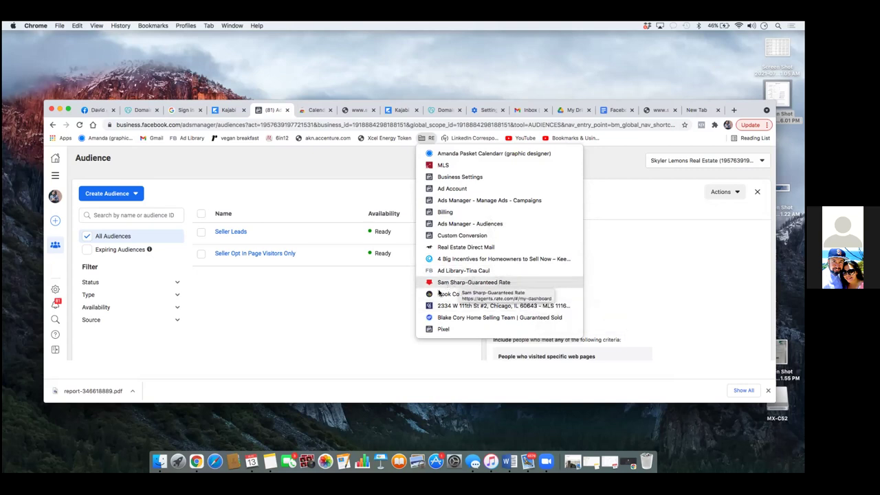
pyautogui.press('Escape')
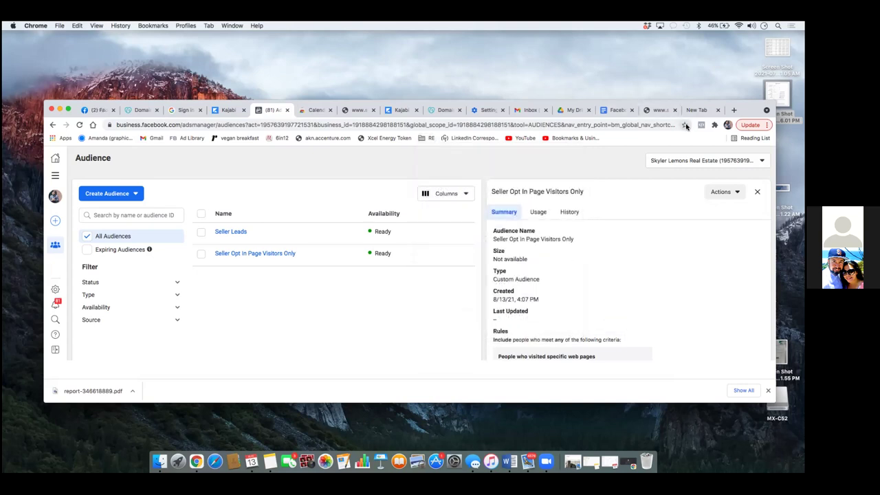
pyautogui.click(685, 126)
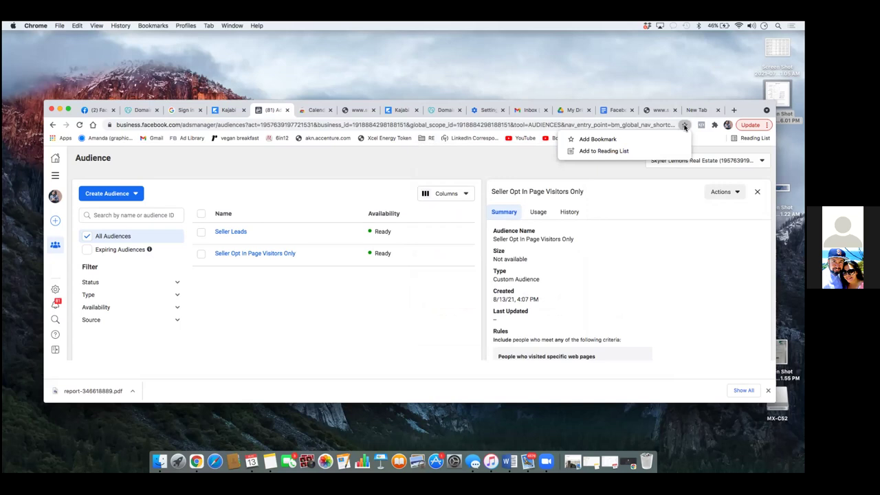
pyautogui.click(596, 139)
pyautogui.write('Cu')
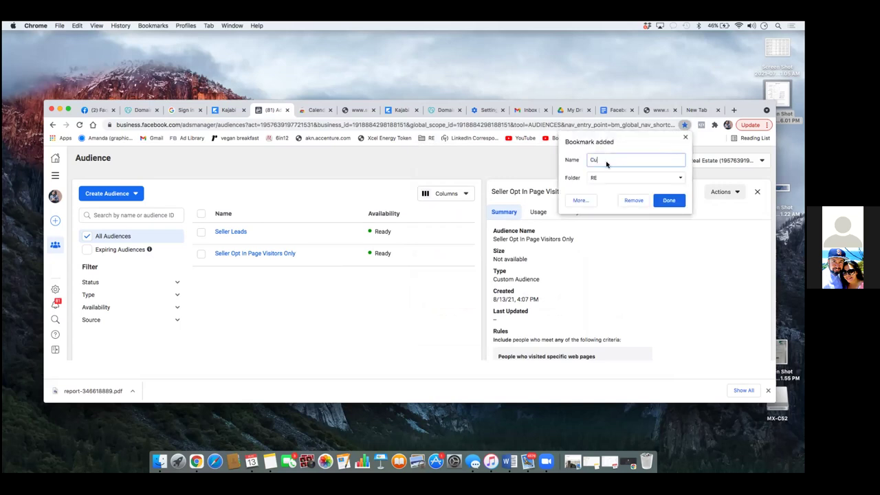
pyautogui.write('stom Aud')
pyautogui.click(672, 200)
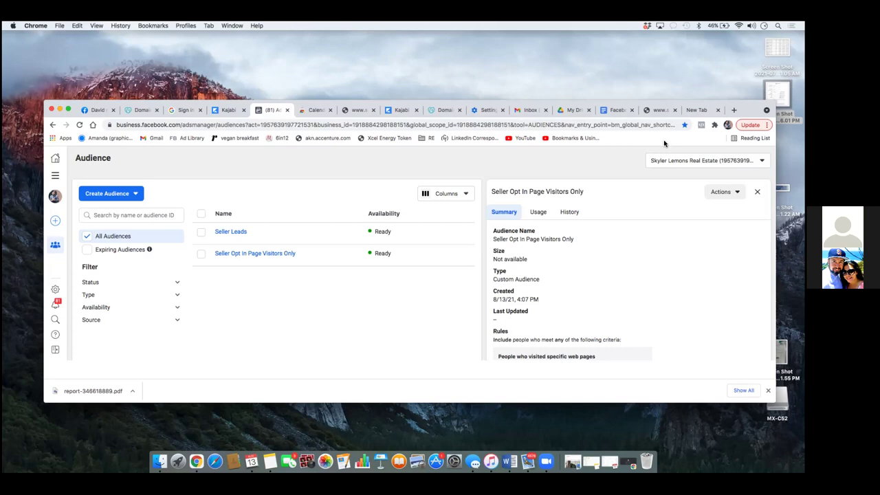
# Step: Go to Events Manager and its Custom Conversions page via the all-tools menu
pyautogui.click(55, 176)
pyautogui.click(156, 210)
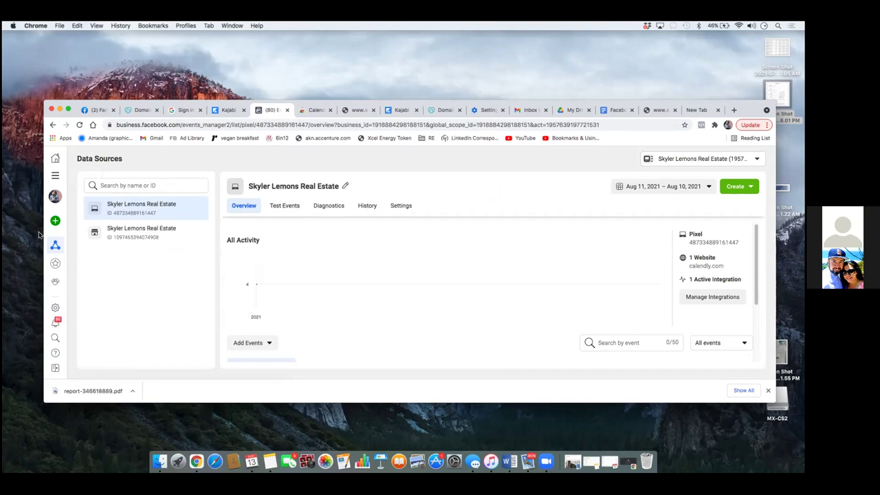
pyautogui.moveTo(59, 248)
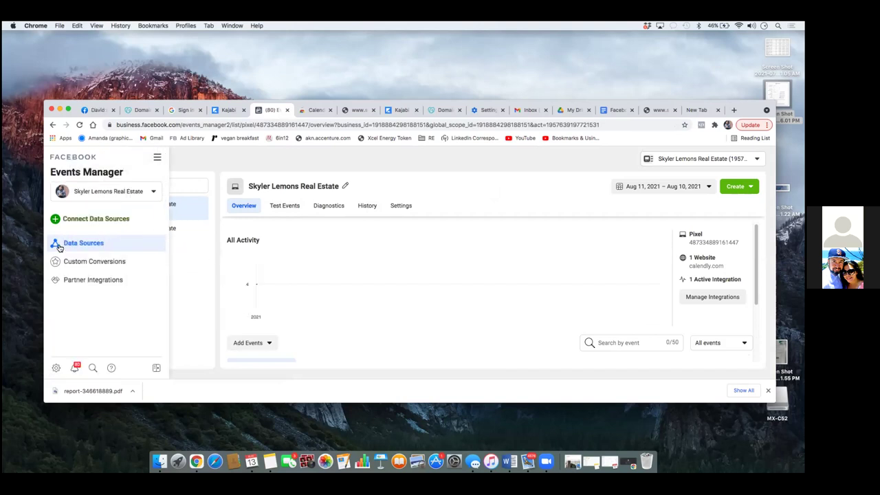
pyautogui.click(69, 265)
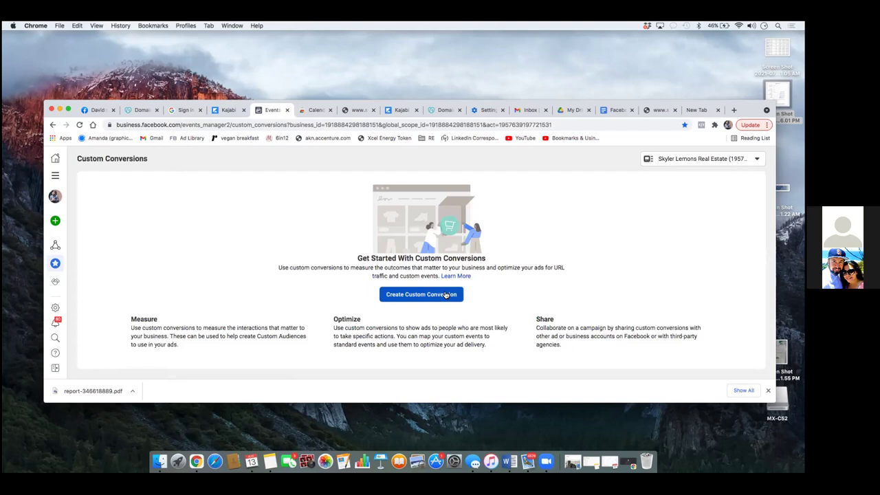
# Step: Start a new custom conversion named 'Seller Guide Leads'
pyautogui.click(445, 294)
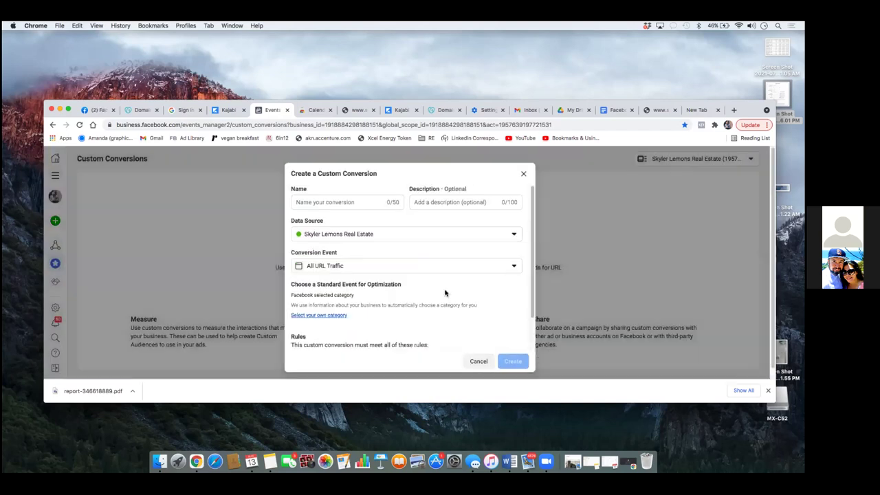
pyautogui.click(336, 202)
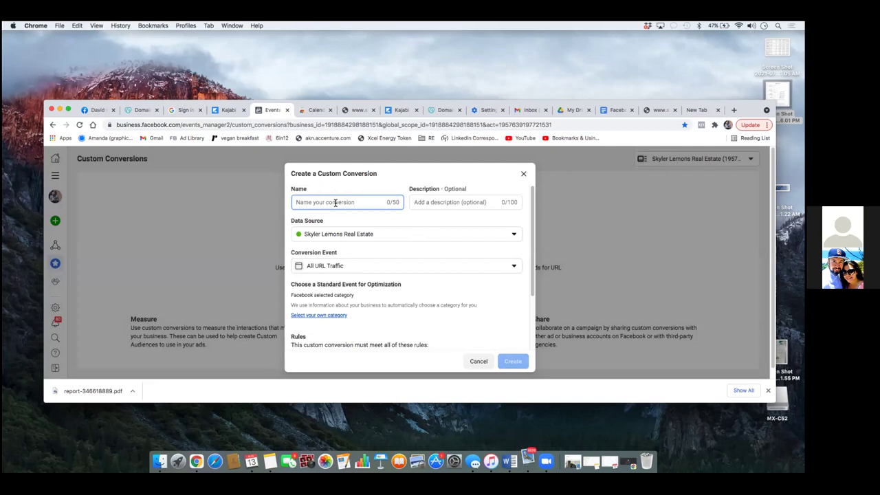
pyautogui.write('Sell')
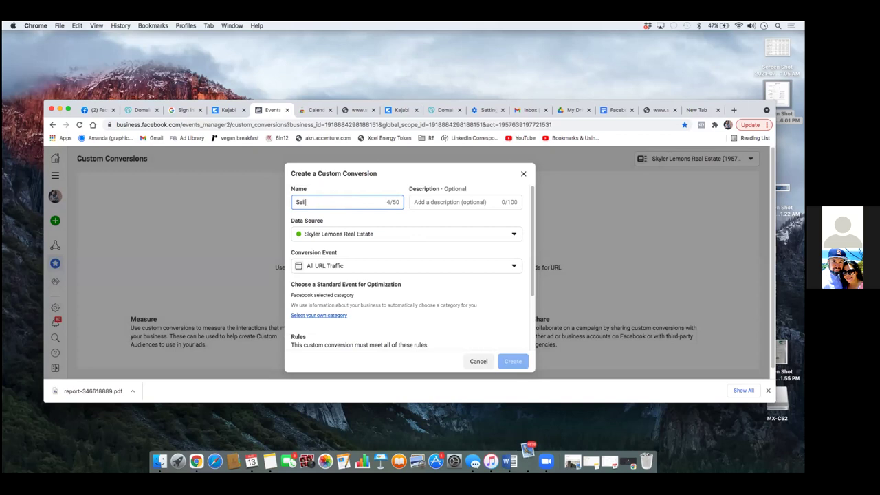
pyautogui.write('er Guide Leads')
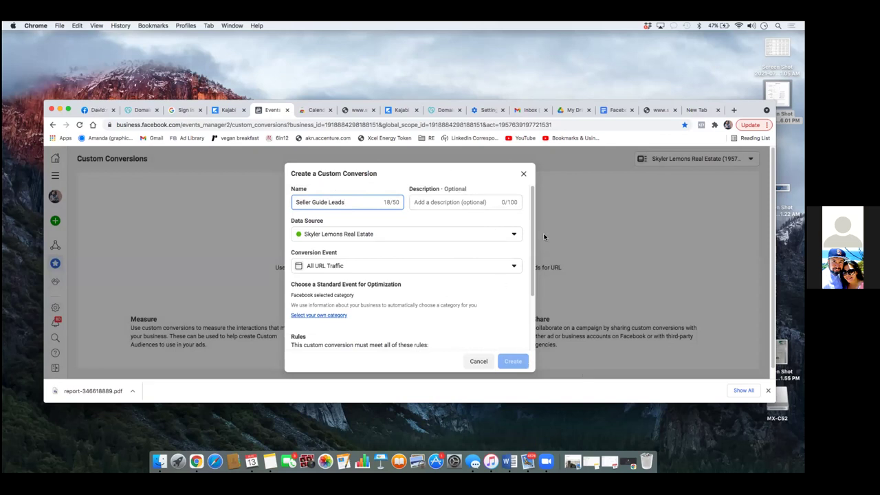
pyautogui.moveTo(532, 238); pyautogui.dragTo(536, 239)
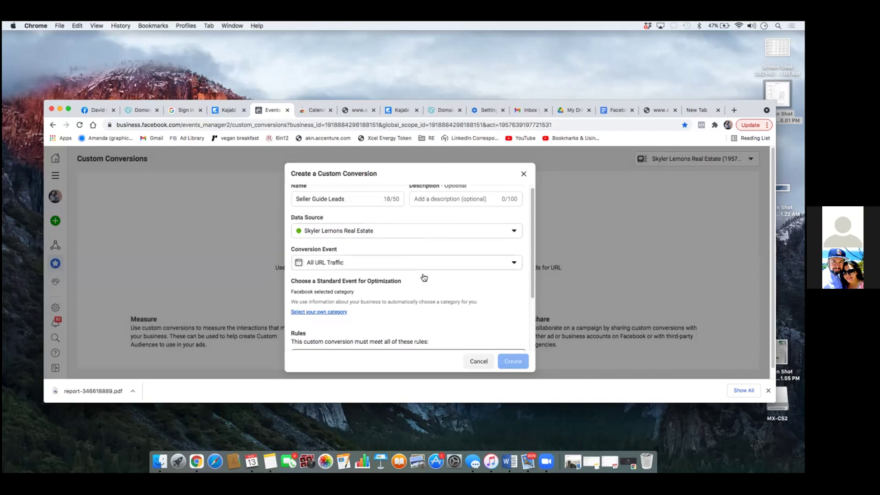
pyautogui.scroll(-1, 432, 290)
pyautogui.scroll(2, 433, 290)
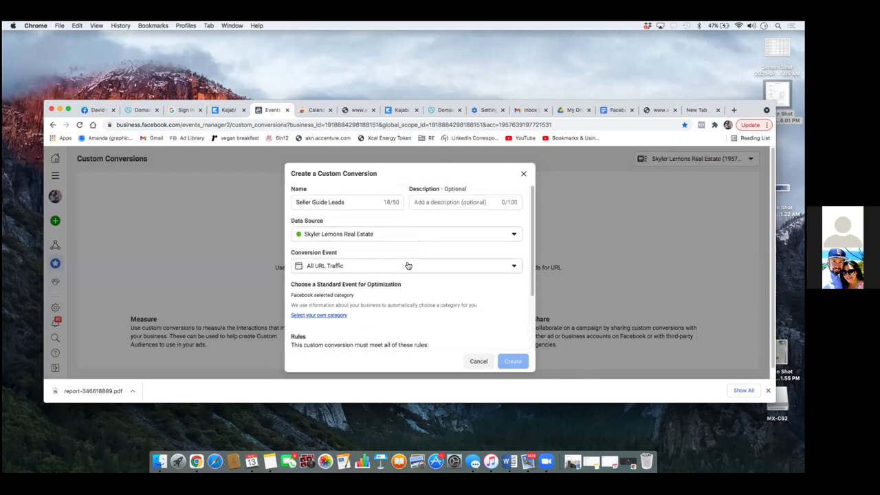
# Step: Choose your own category and set the standard optimization event to Lead
pyautogui.click(330, 316)
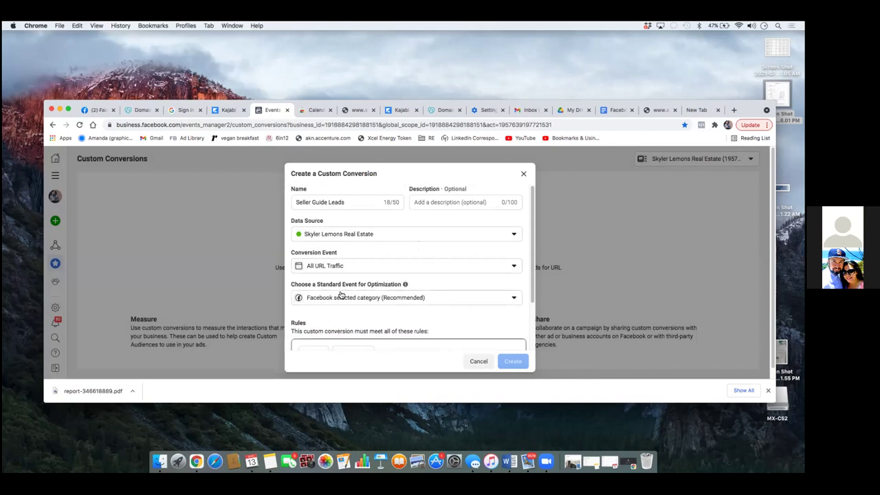
pyautogui.click(492, 302)
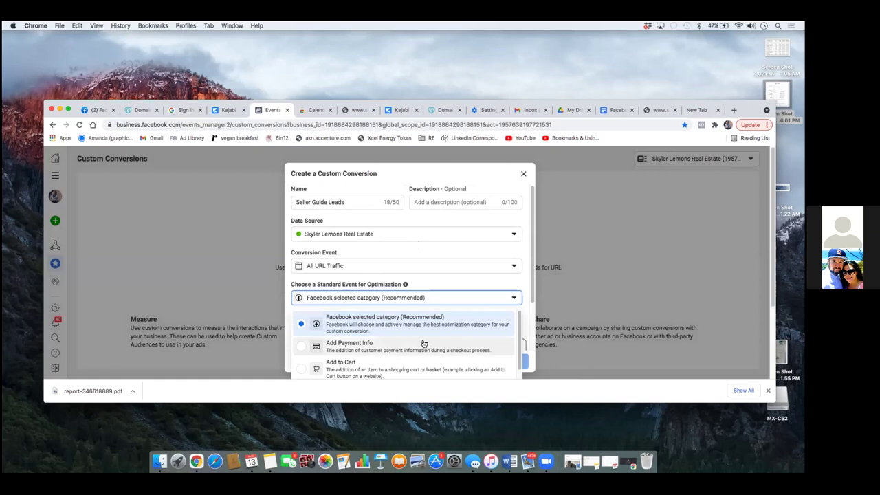
pyautogui.scroll(-3, 423, 341)
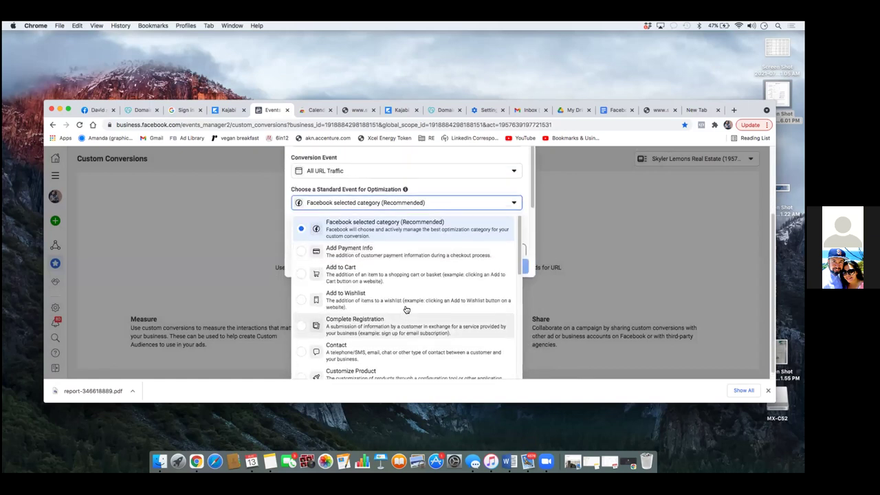
pyautogui.scroll(-5, 406, 311)
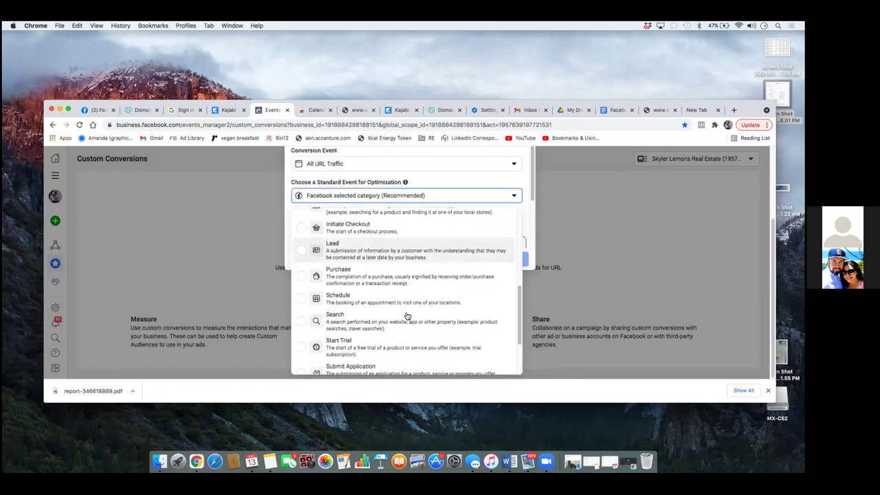
pyautogui.scroll(-3, 406, 315)
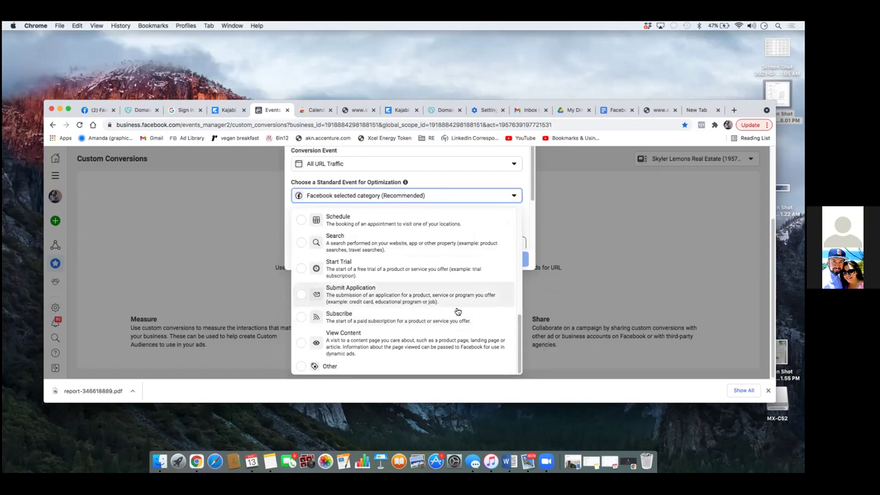
pyautogui.scroll(1, 515, 339)
pyautogui.moveTo(518, 339); pyautogui.dragTo(525, 279)
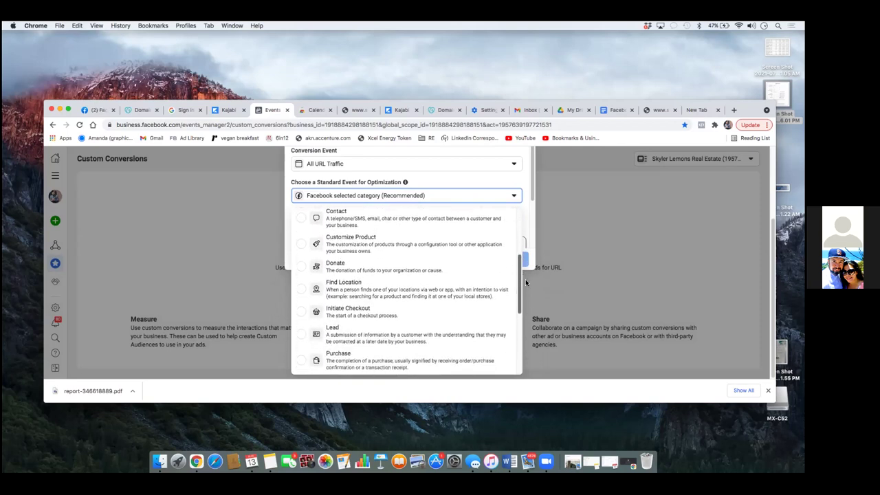
pyautogui.click(295, 338)
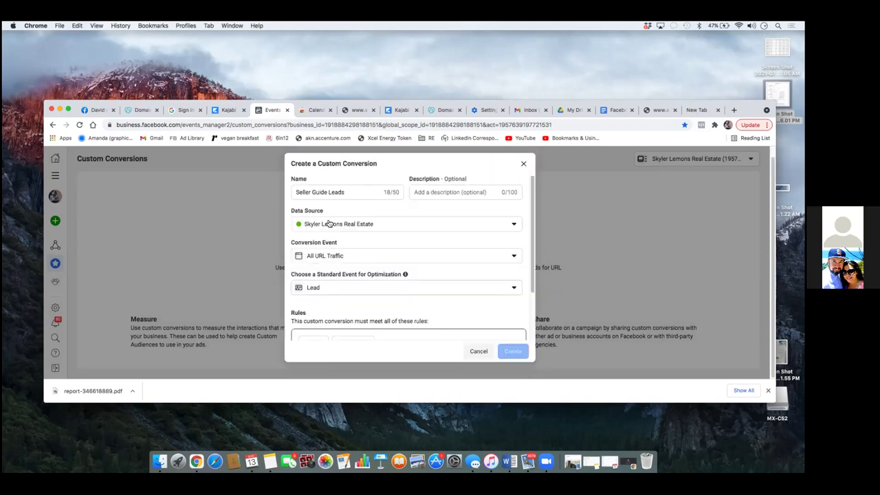
pyautogui.scroll(-3, 529, 235)
pyautogui.scroll(-2, 529, 246)
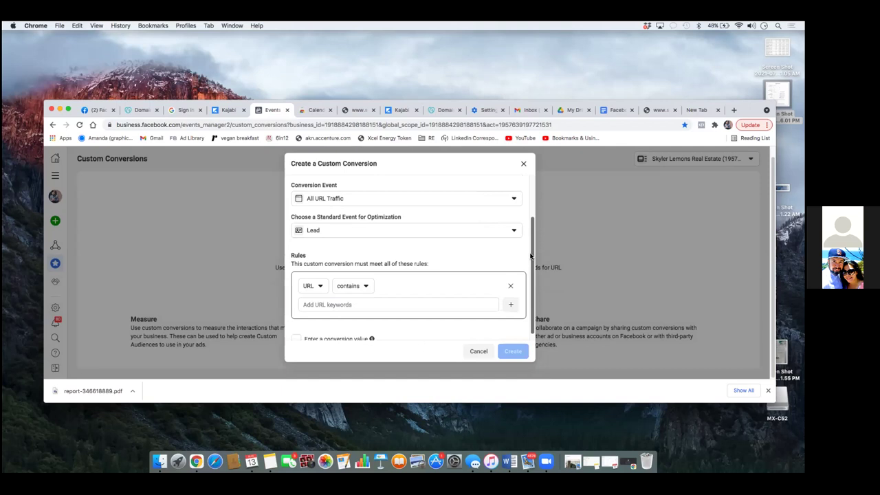
pyautogui.scroll(-1, 530, 246)
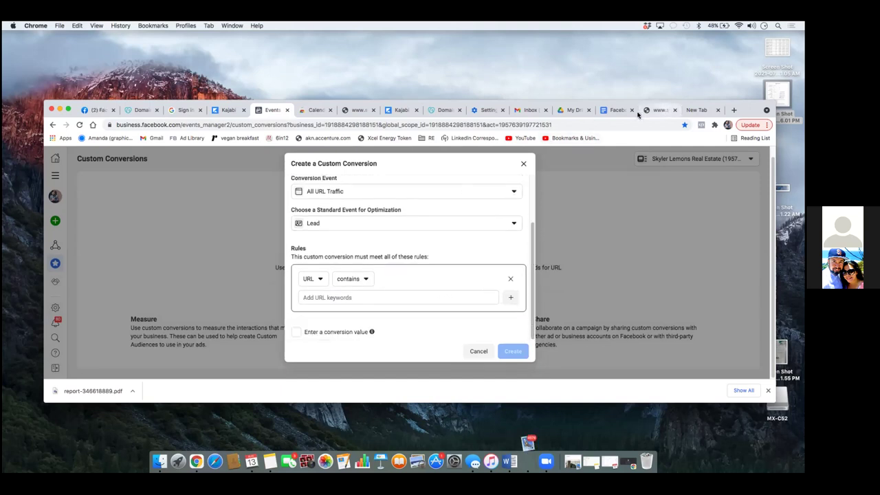
pyautogui.click(658, 110)
pyautogui.rightClick(252, 124)
pyautogui.click(442, 140)
pyautogui.click(334, 126)
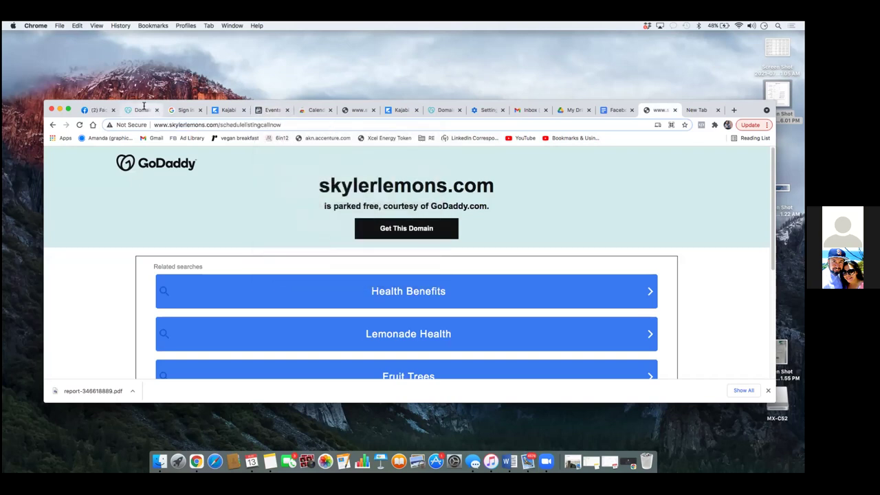
pyautogui.moveTo(169, 125); pyautogui.dragTo(281, 125)
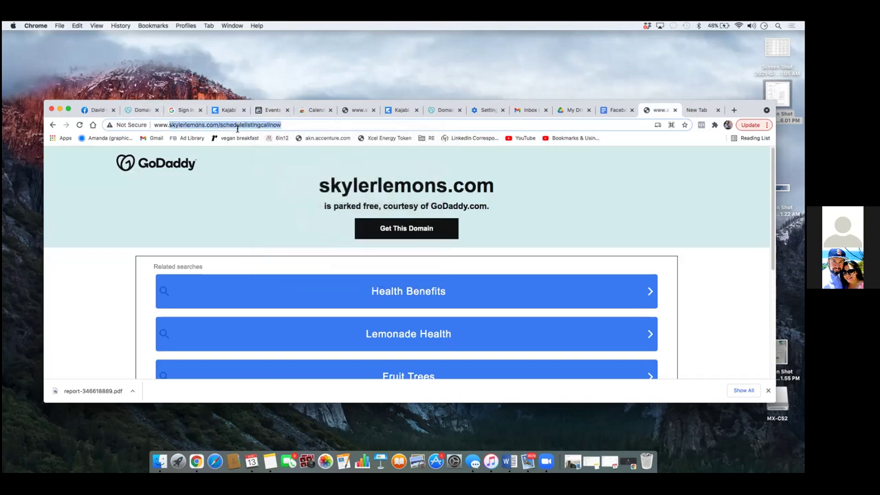
pyautogui.rightClick(277, 128)
pyautogui.click(296, 190)
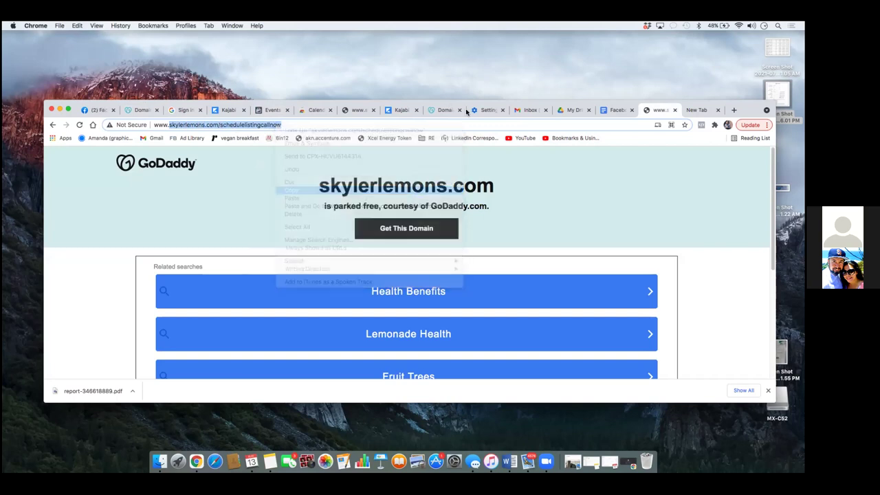
# Step: Paste it as the URL keyword rule and create the Seller Guide Leads conversion
pyautogui.click(271, 110)
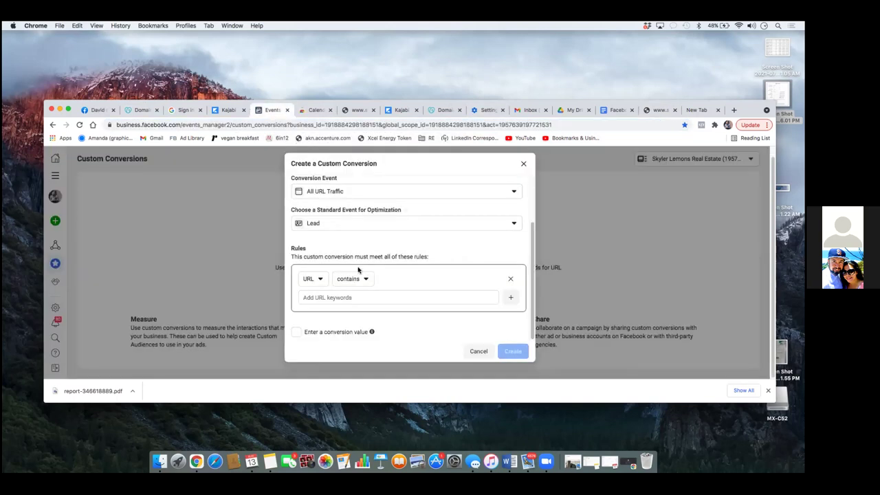
pyautogui.rightClick(320, 297)
pyautogui.click(353, 351)
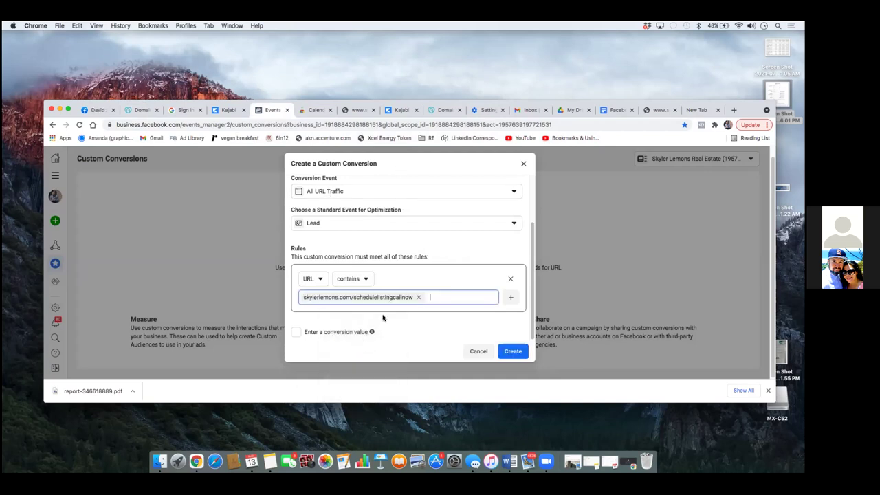
pyautogui.click(510, 352)
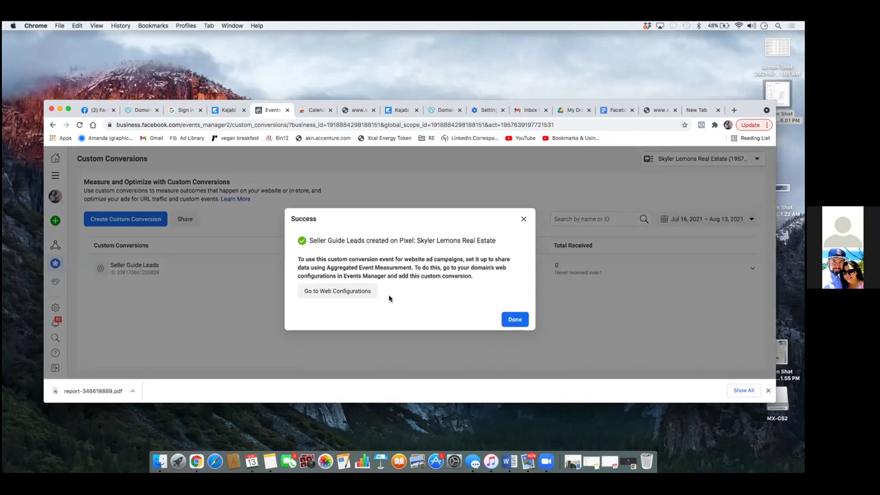
# Step: Open skylerlemons.com's web event configuration, expand its events and begin managing them
pyautogui.click(336, 292)
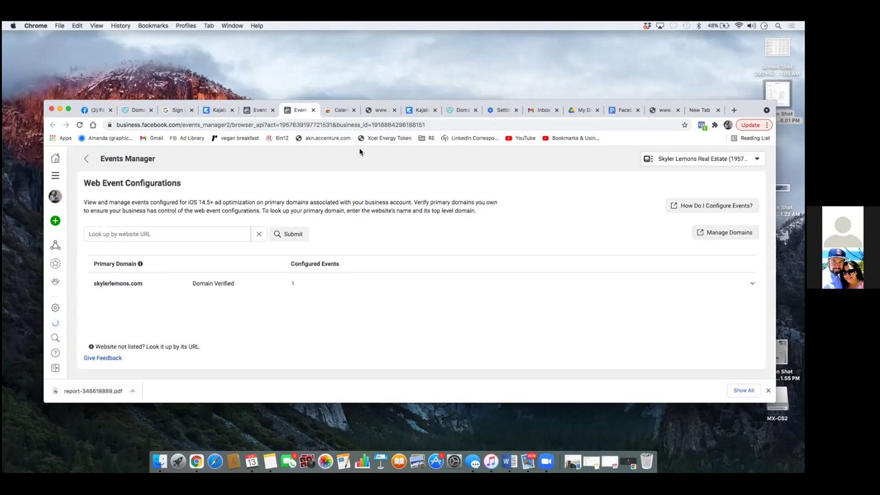
pyautogui.click(208, 284)
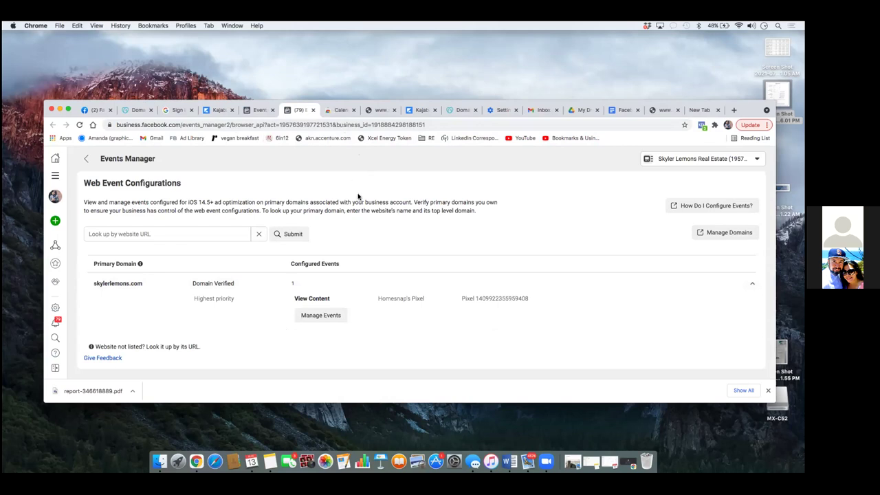
pyautogui.click(325, 316)
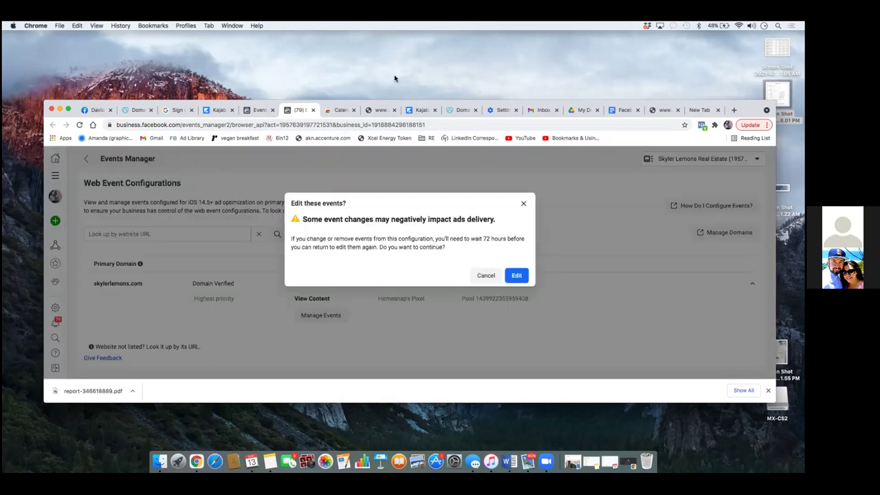
# Step: Set the top-priority event to the Seller Guide Leads custom conversion, then submit and confirm
pyautogui.click(509, 276)
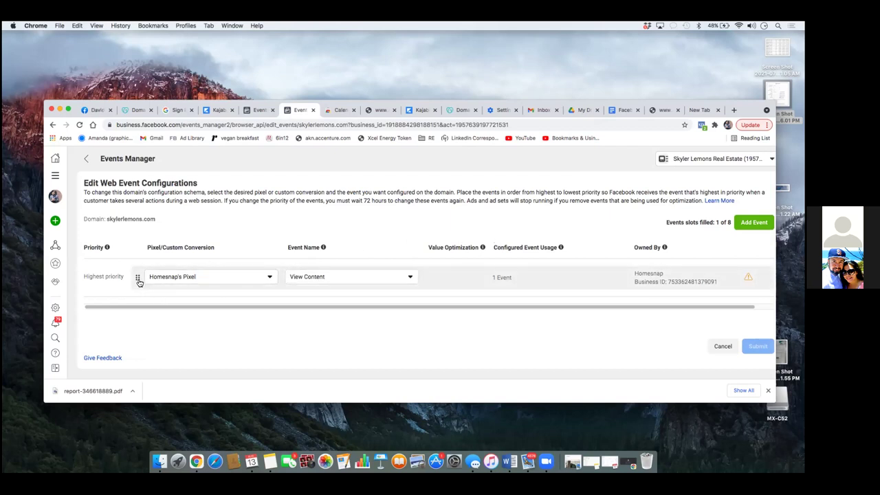
pyautogui.click(268, 277)
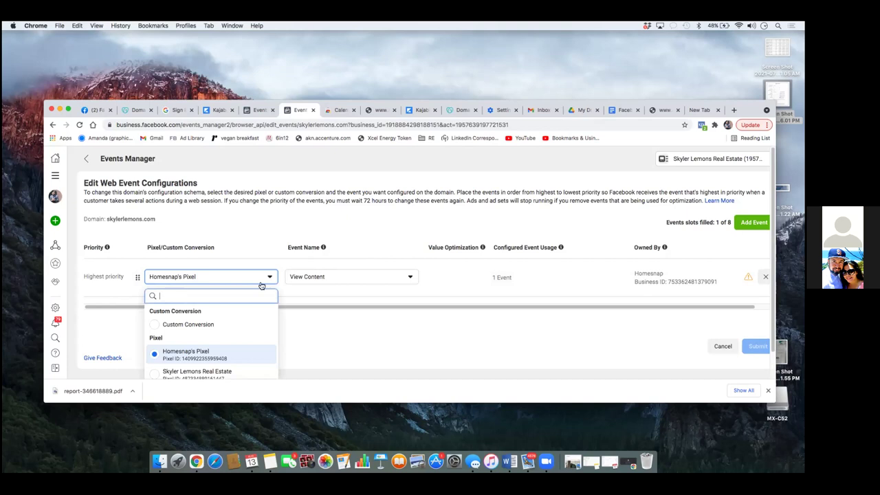
pyautogui.click(154, 329)
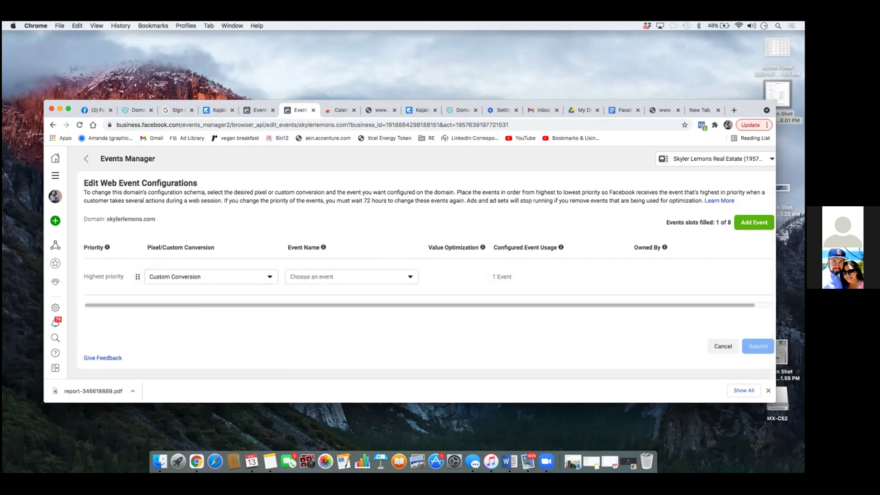
pyautogui.click(335, 280)
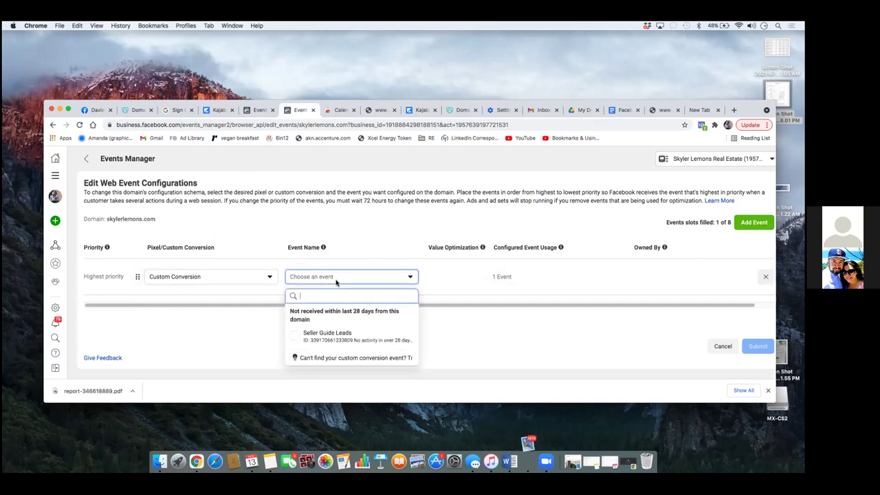
pyautogui.click(299, 337)
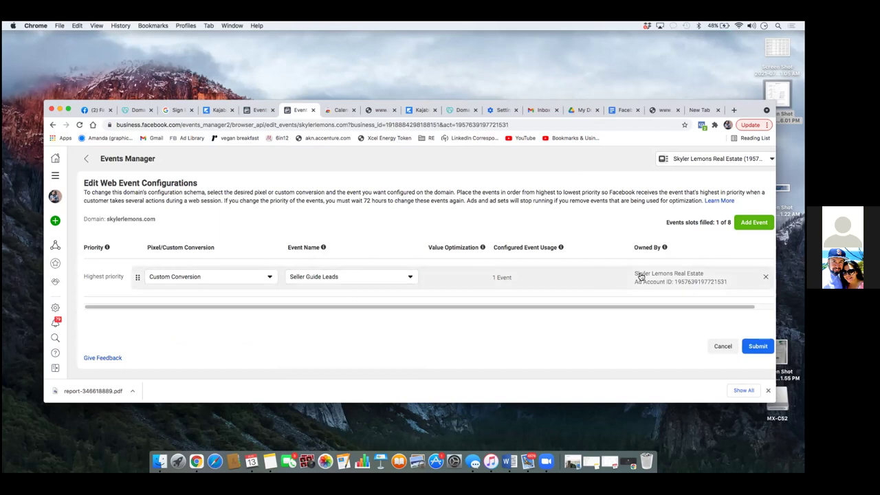
pyautogui.click(757, 346)
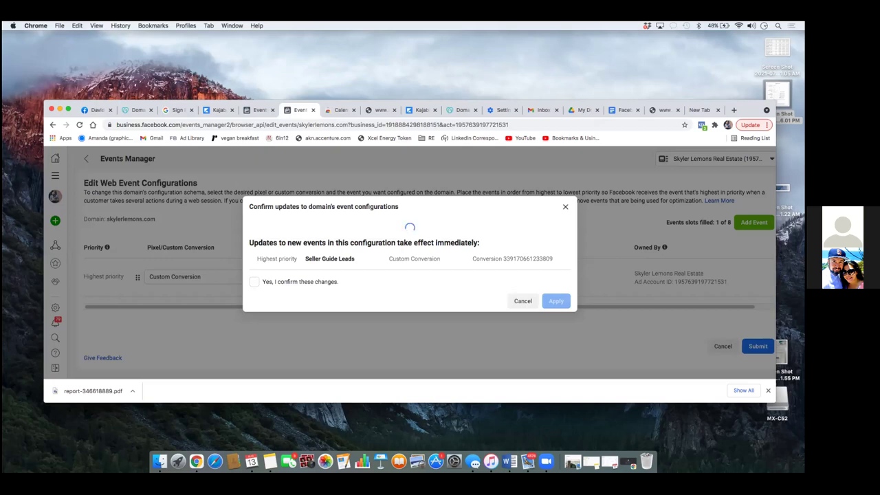
pyautogui.click(253, 261)
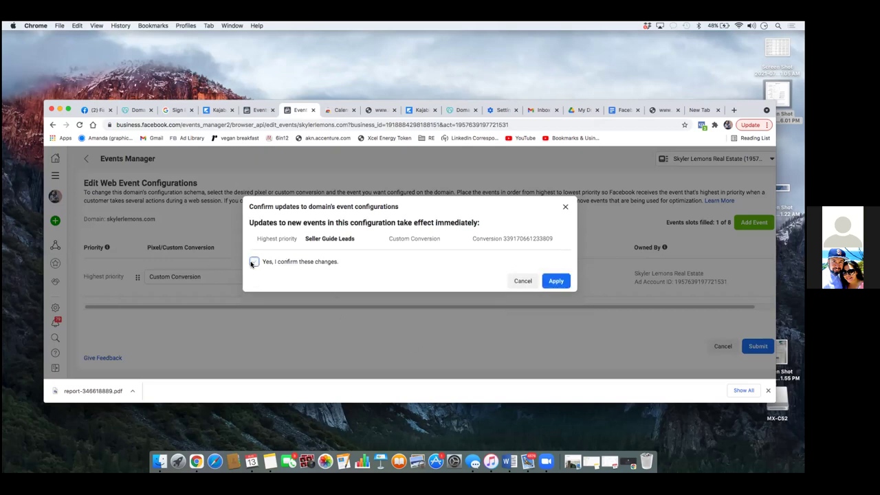
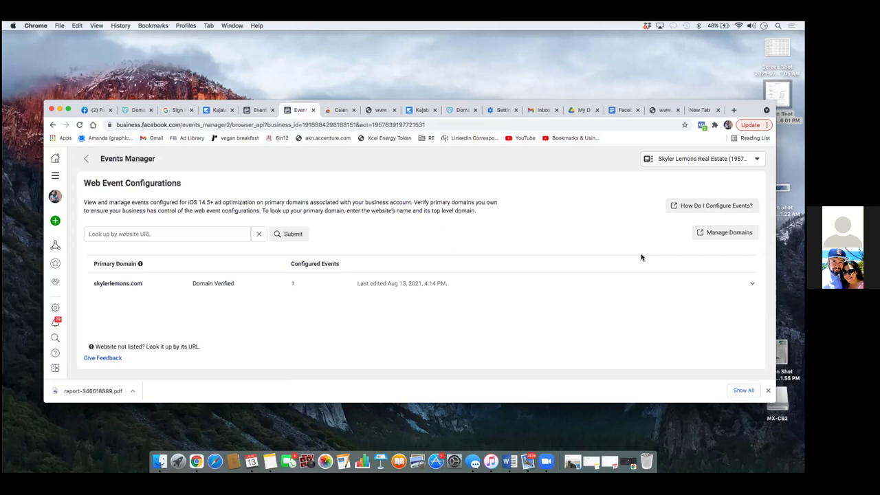
# Step: Open Events Manager from All Tools and go to the pixel's Settings
pyautogui.click(55, 175)
pyautogui.click(140, 199)
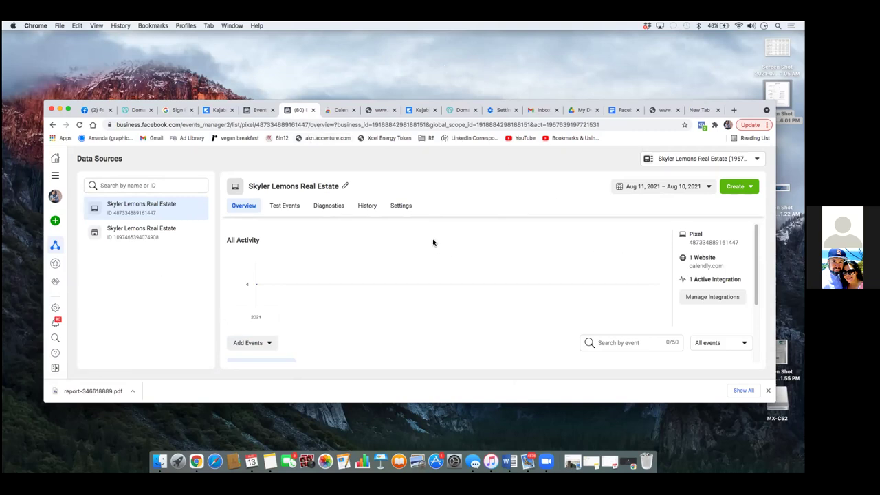
pyautogui.scroll(-1, 420, 230)
pyautogui.click(398, 206)
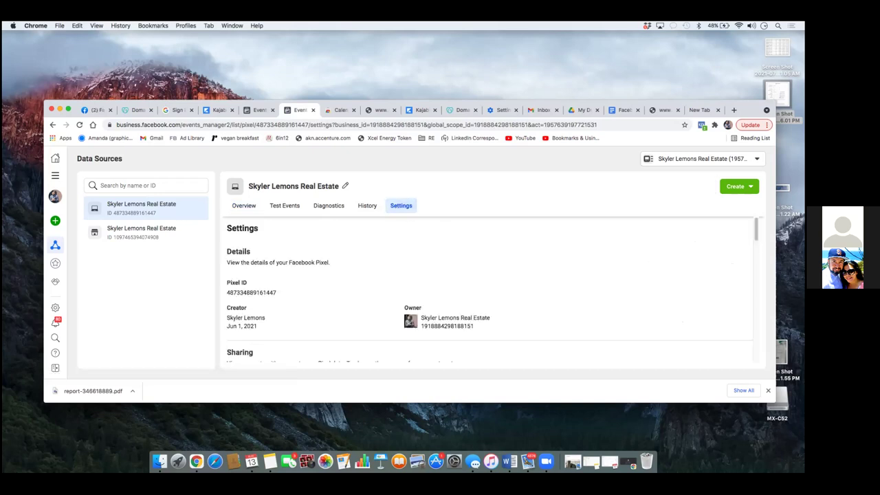
# Step: Start creating a domain allow list under the pixel's Traffic Permissions
pyautogui.scroll(-10, 493, 289)
pyautogui.scroll(-8, 490, 289)
pyautogui.scroll(-3, 490, 289)
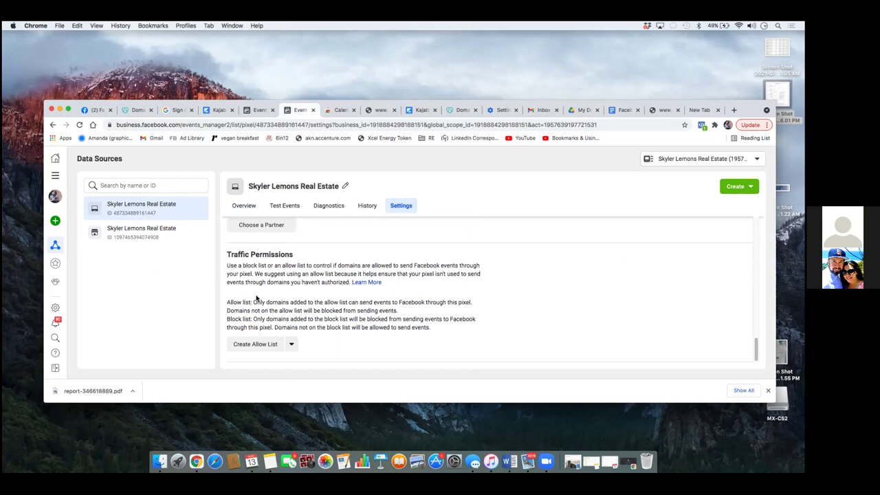
pyautogui.click(269, 346)
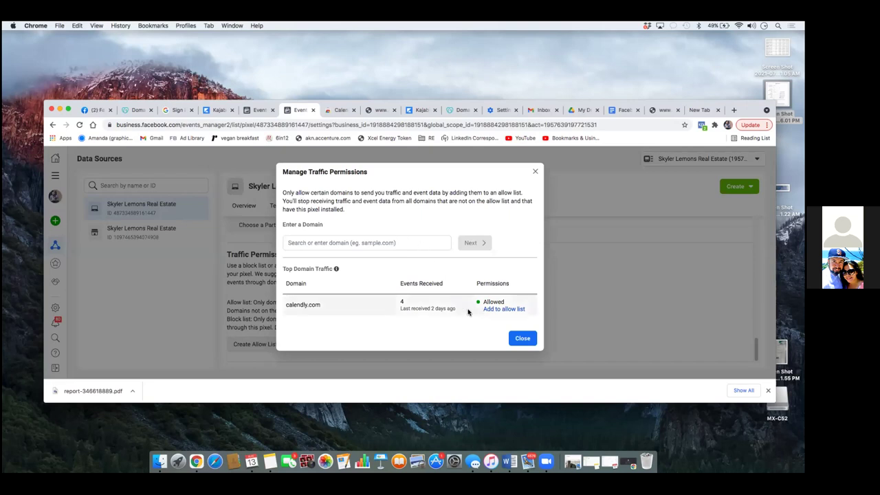
# Step: Add skylerlemons.com to the pixel's traffic allow list, confirm, and close the dialog
pyautogui.click(414, 245)
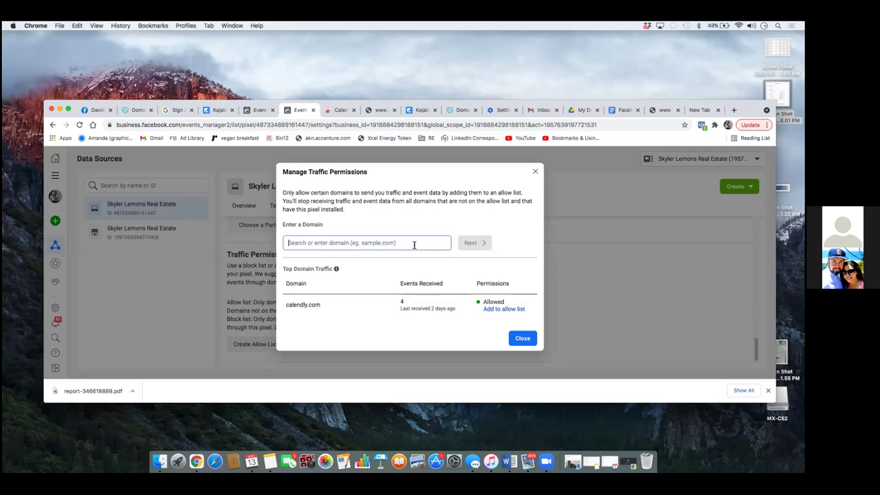
pyautogui.write('sky')
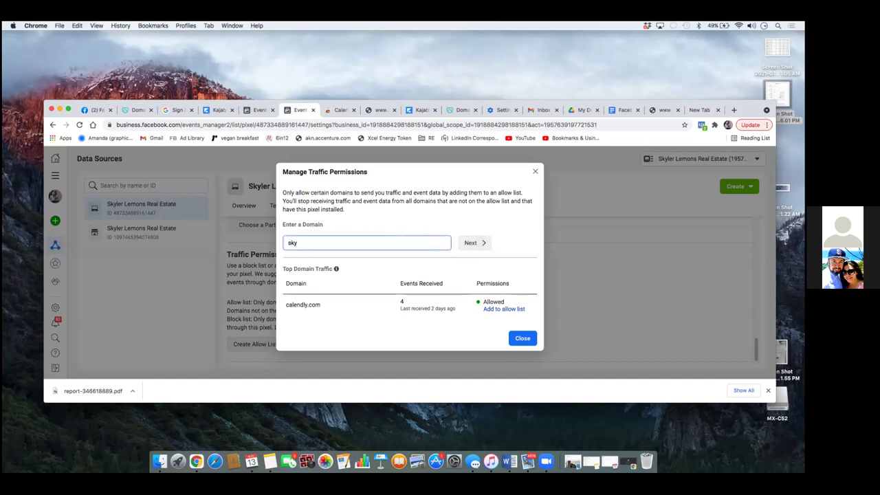
pyautogui.write('lerlemons.com')
pyautogui.click(476, 247)
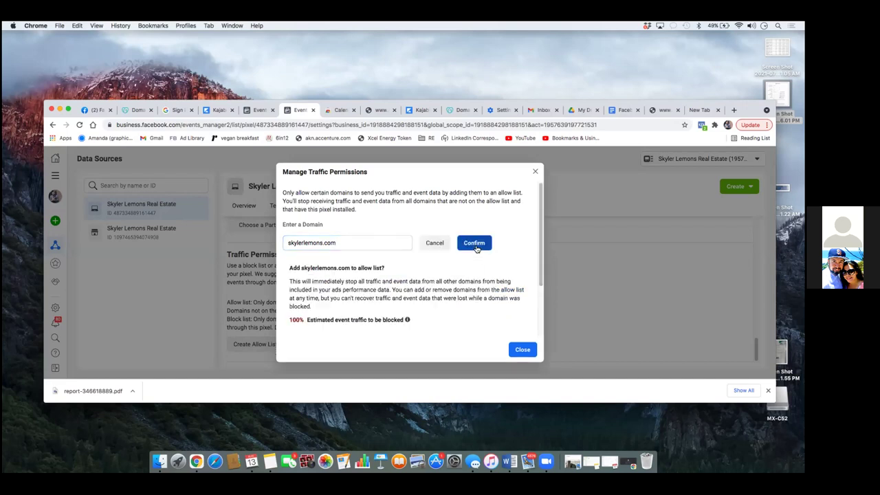
pyautogui.click(476, 246)
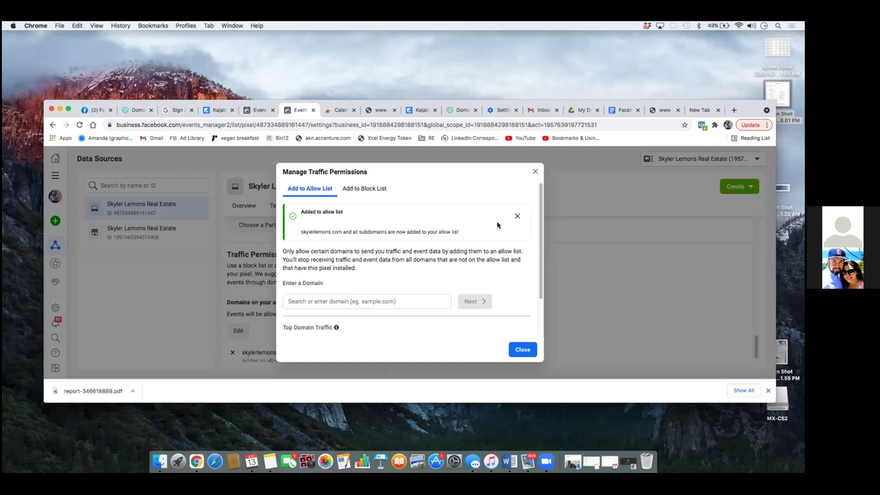
pyautogui.scroll(-2, 529, 215)
pyautogui.click(522, 350)
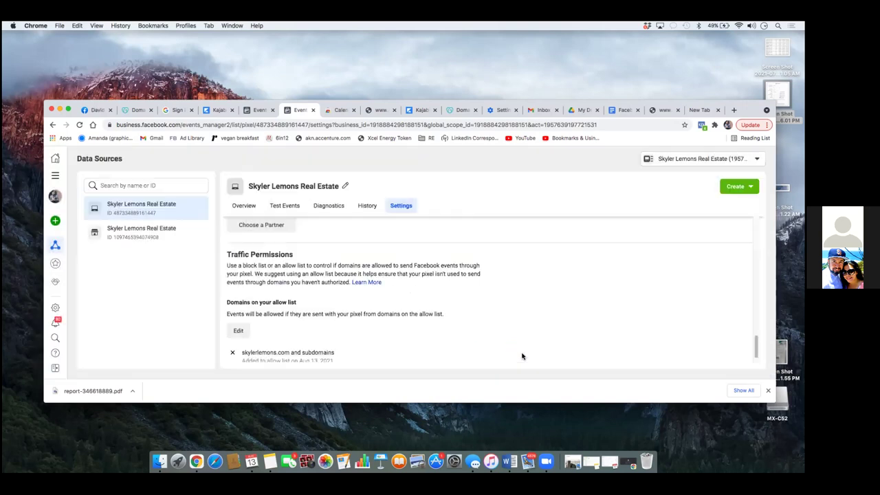
# Step: Return to the real estate pixel's Overview showing its All Activity chart
pyautogui.scroll(-1, 554, 307)
pyautogui.scroll(3, 551, 307)
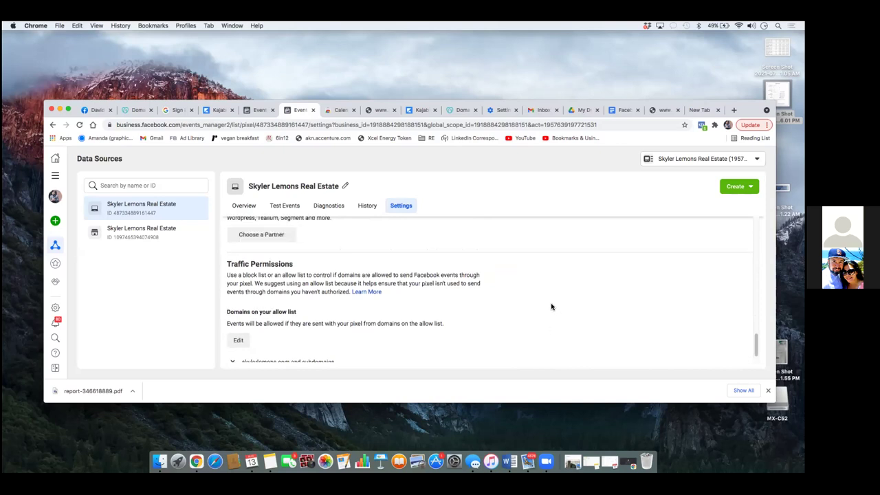
pyautogui.scroll(-3, 551, 307)
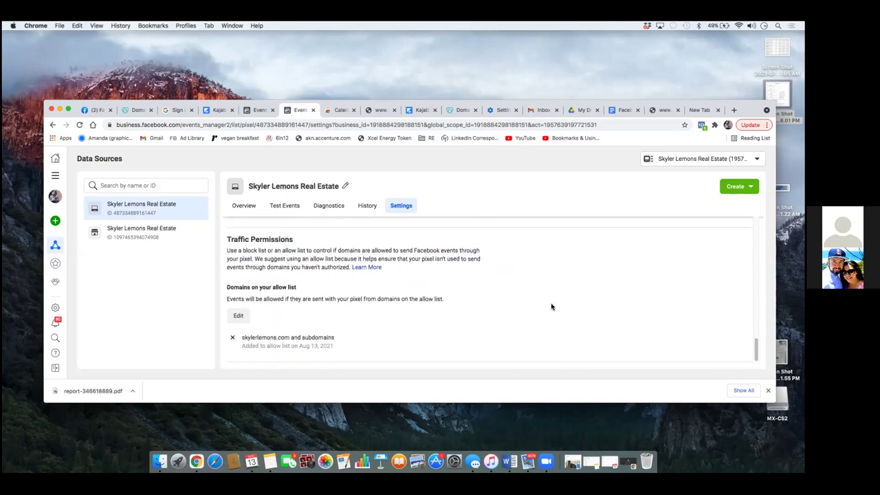
pyautogui.click(245, 209)
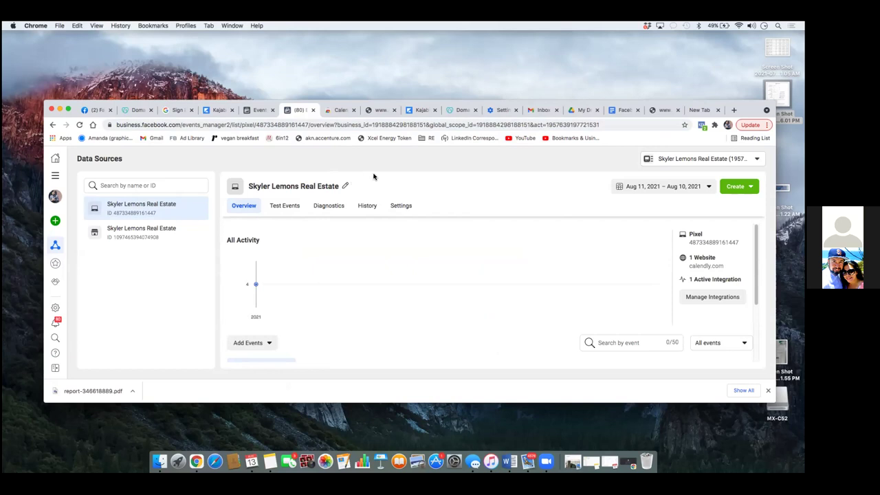
pyautogui.click(402, 206)
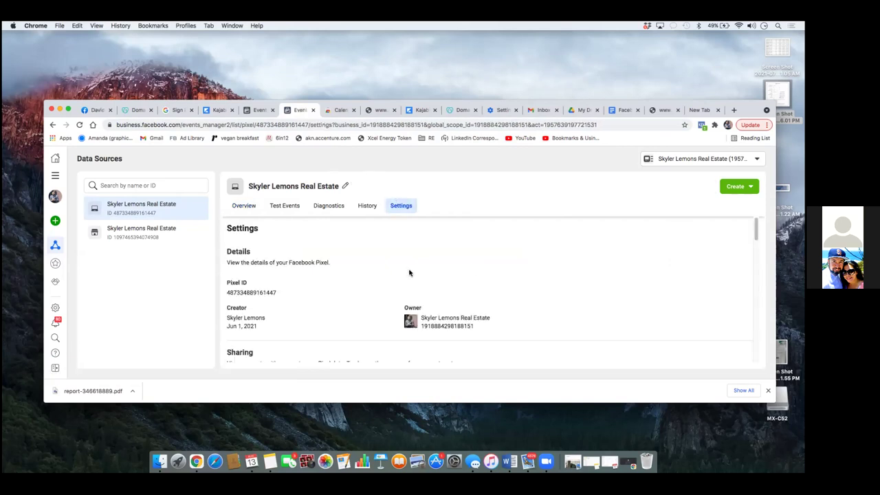
pyautogui.scroll(-10, 409, 273)
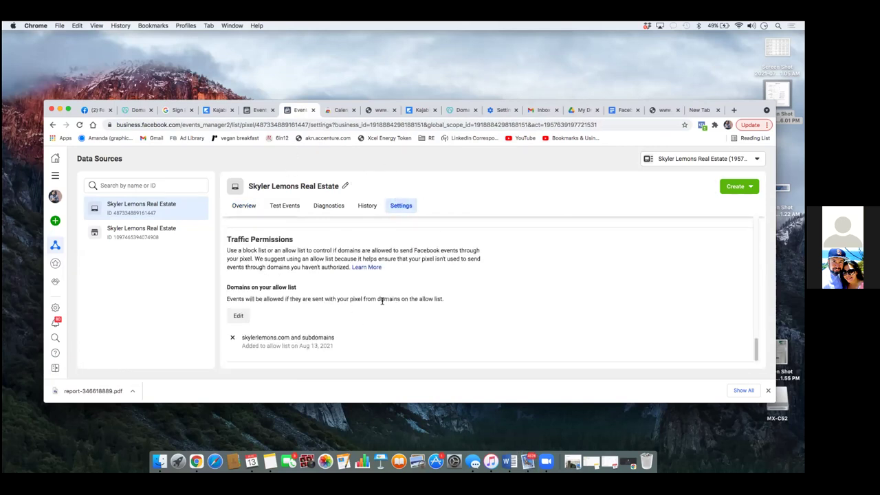
pyautogui.click(238, 315)
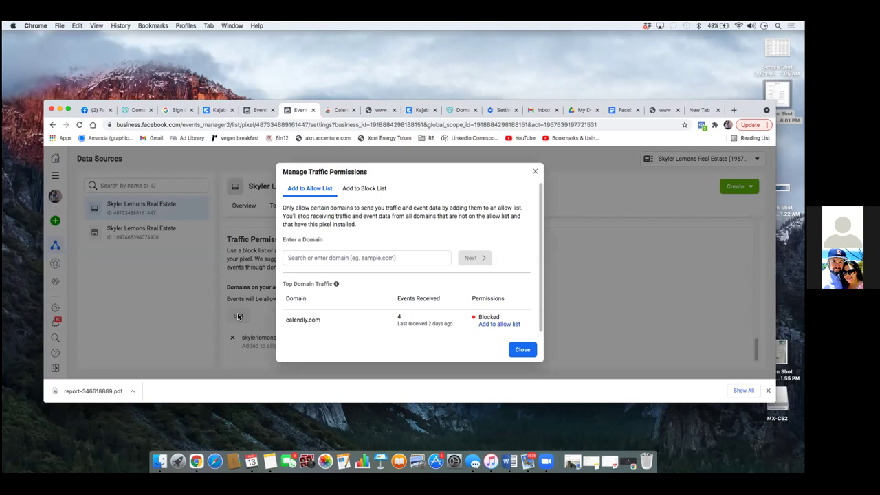
pyautogui.click(522, 350)
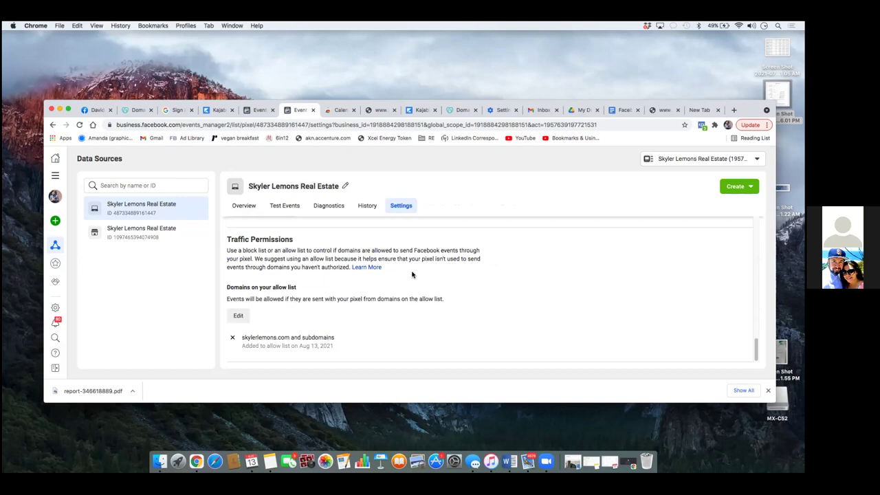
pyautogui.click(55, 176)
# Step: Create a new draft campaign in Ads Manager with the Conversions objective
pyautogui.click(205, 206)
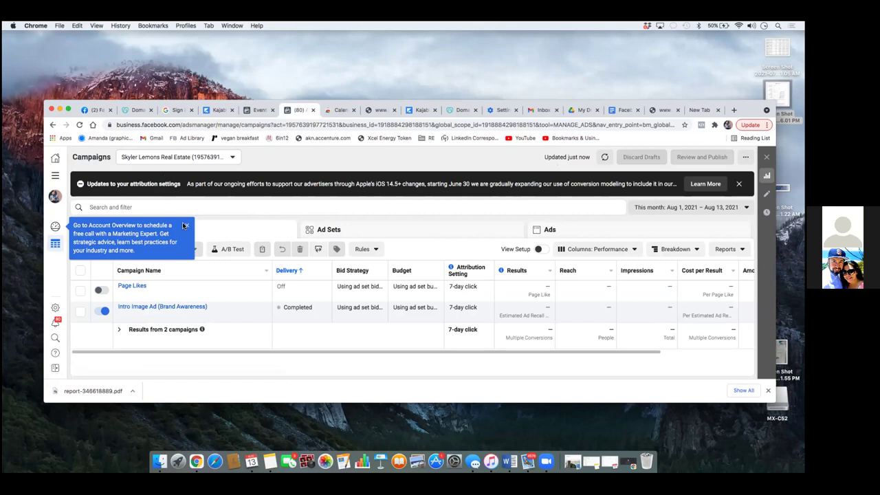
pyautogui.click(183, 224)
pyautogui.click(93, 249)
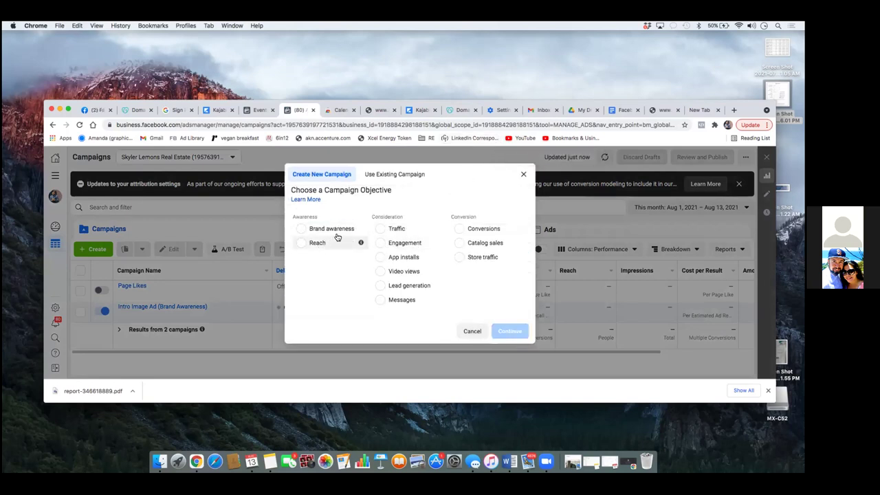
pyautogui.moveTo(438, 284)
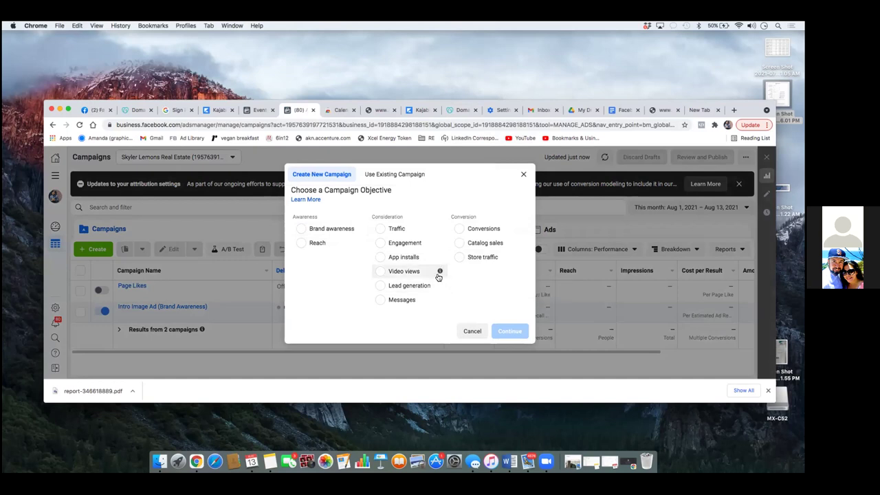
pyautogui.click(459, 228)
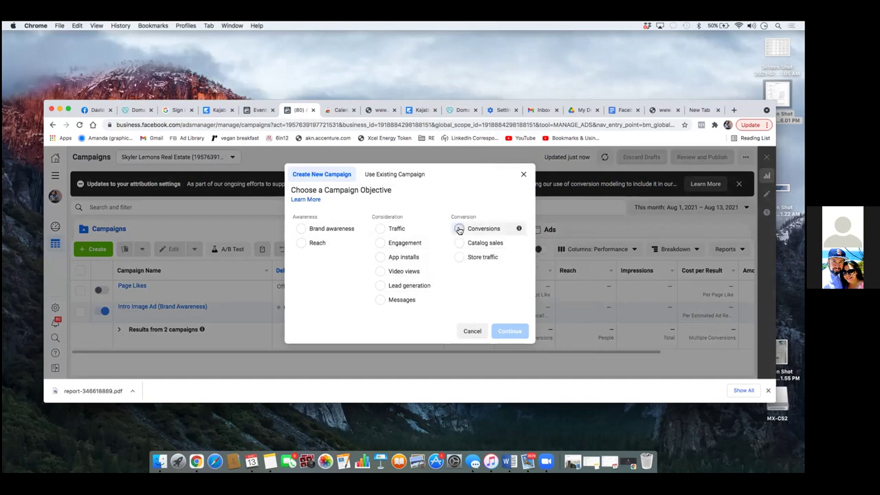
pyautogui.click(509, 359)
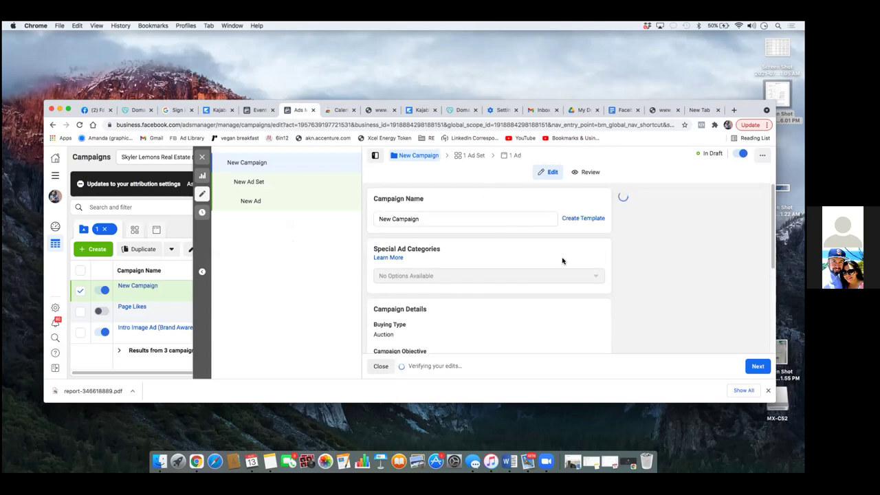
# Step: Dismiss the lead generation recommendation on the new campaign
pyautogui.scroll(-5, 526, 239)
pyautogui.scroll(5, 528, 238)
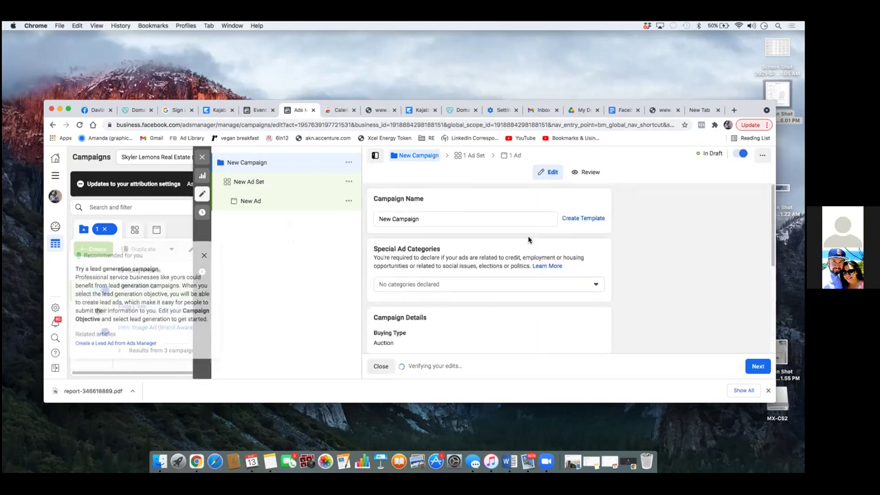
pyautogui.click(204, 250)
pyautogui.scroll(-5, 440, 255)
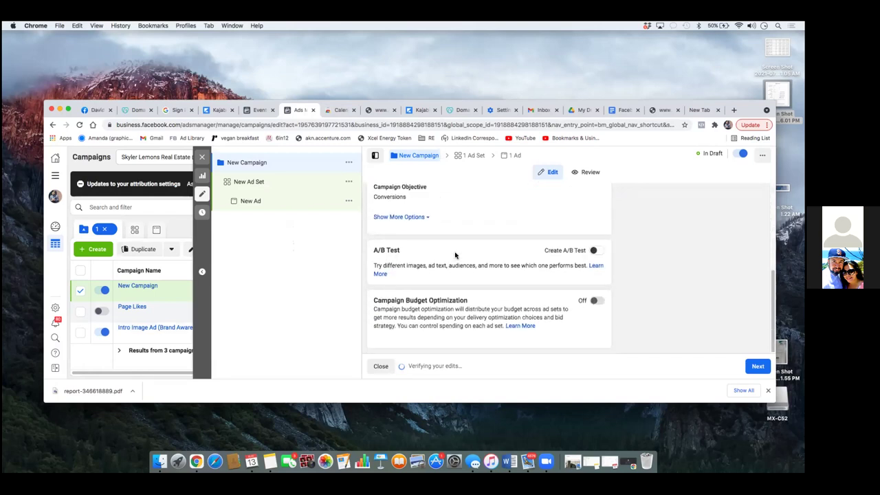
pyautogui.scroll(5, 455, 255)
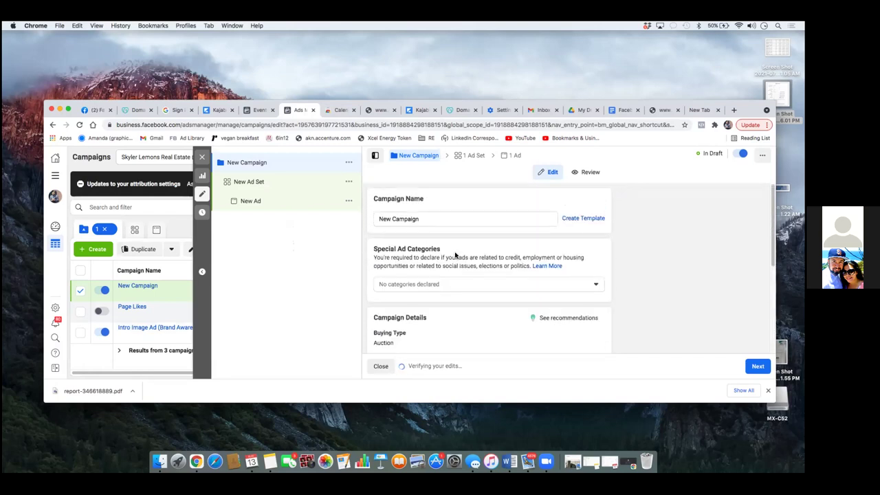
pyautogui.scroll(-5, 455, 254)
pyautogui.scroll(5, 453, 254)
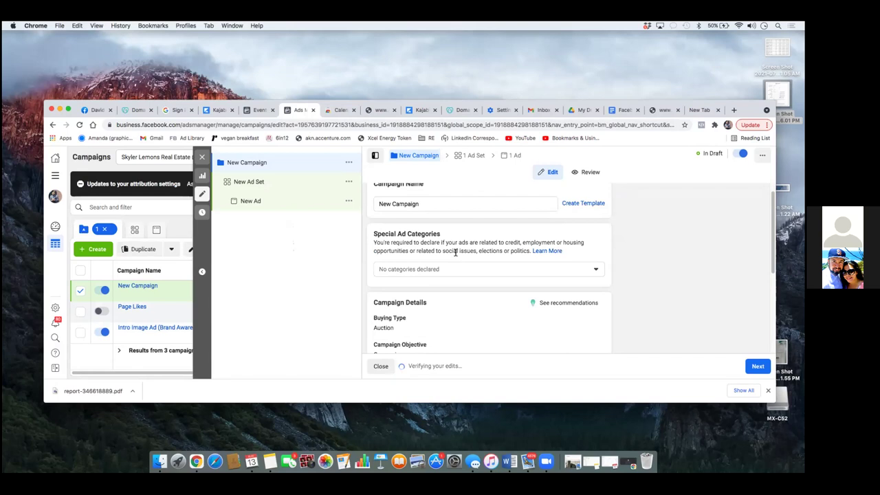
pyautogui.scroll(1, 450, 251)
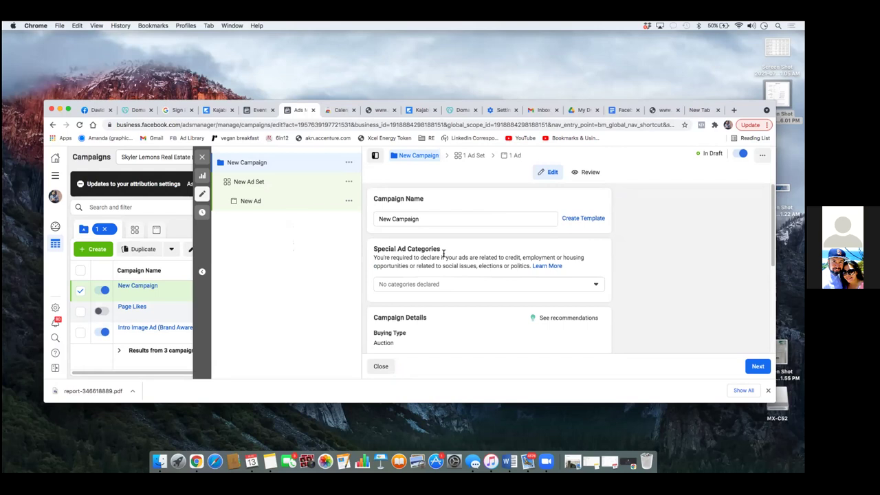
# Step: Set the special ad category to Housing and continue to the ad set step
pyautogui.click(498, 286)
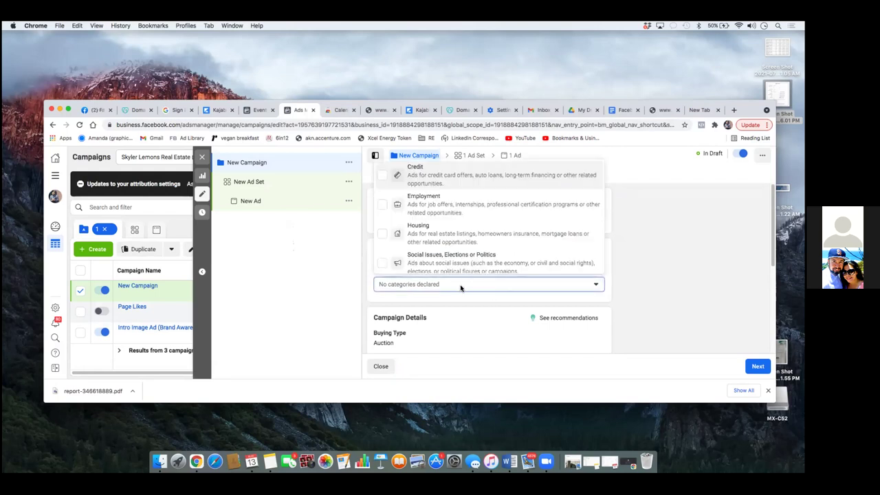
pyautogui.click(382, 235)
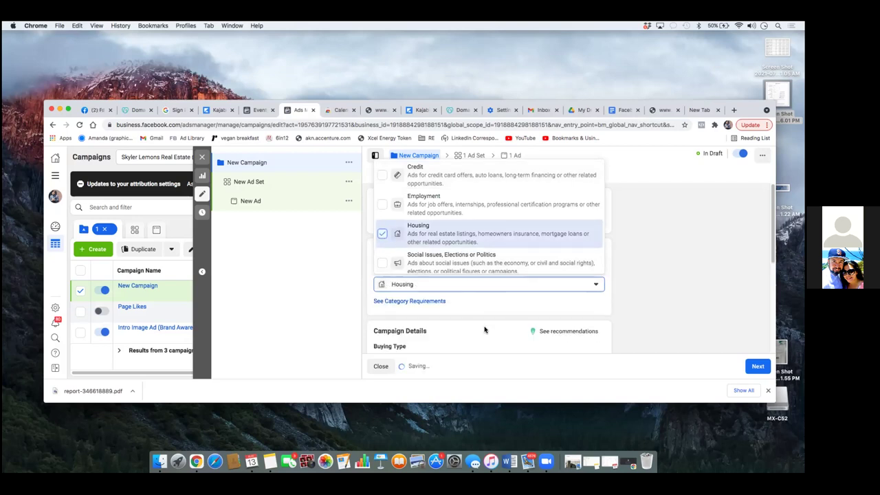
pyautogui.click(630, 289)
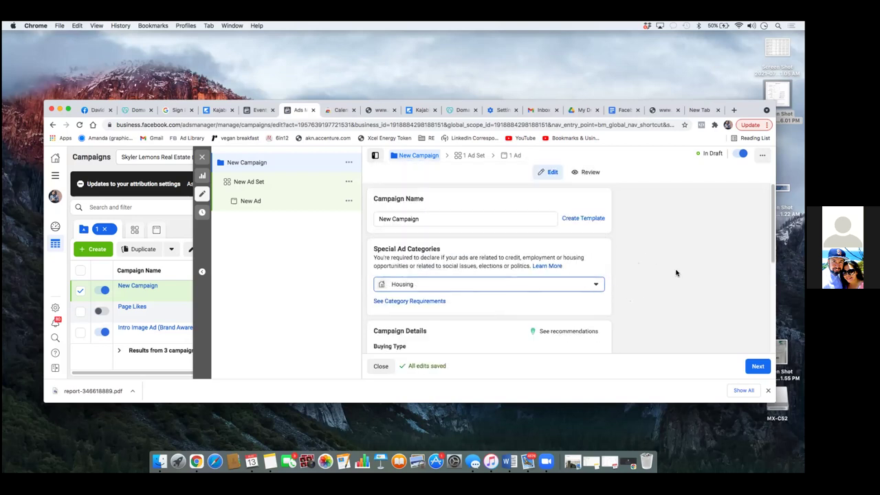
pyautogui.scroll(-4, 488, 274)
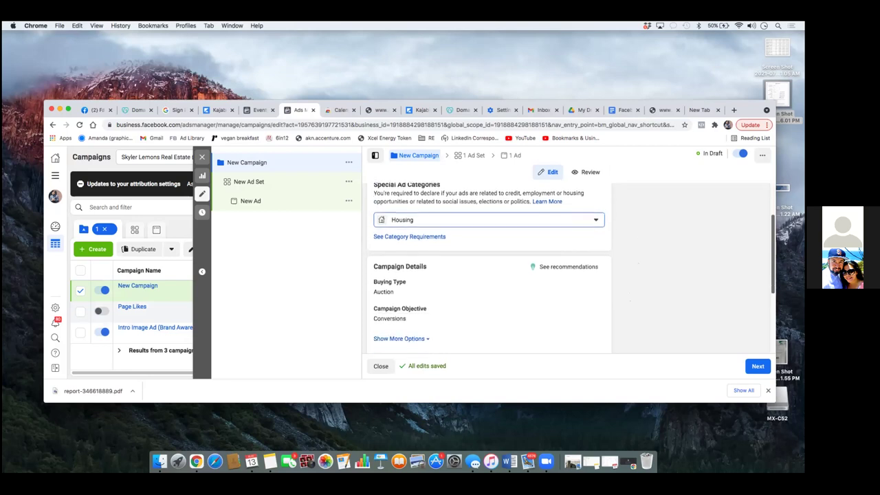
pyautogui.scroll(-1, 390, 268)
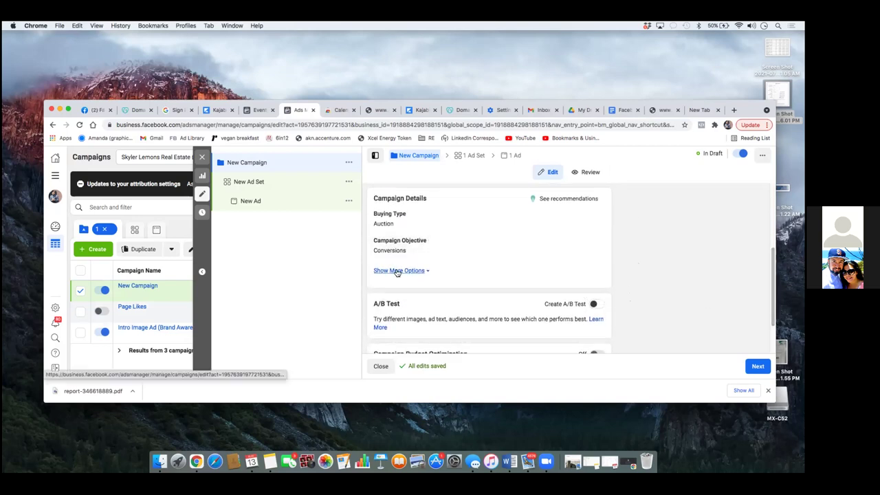
pyautogui.scroll(-3, 650, 327)
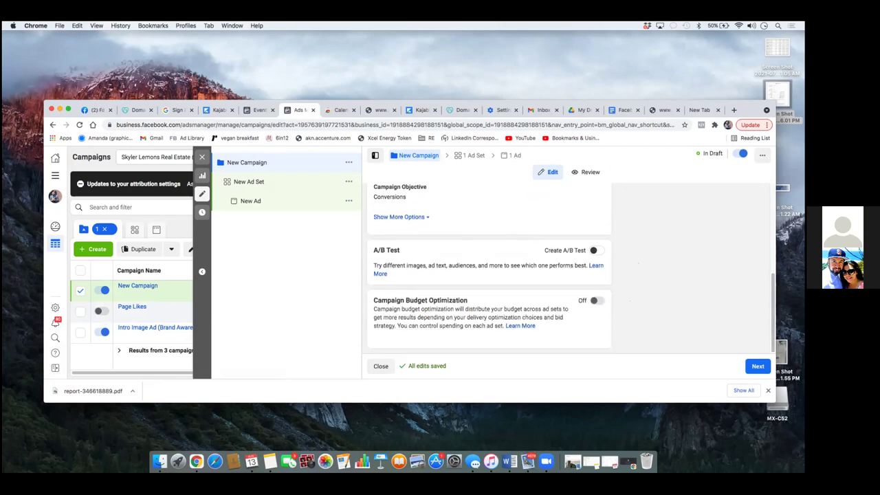
pyautogui.click(757, 365)
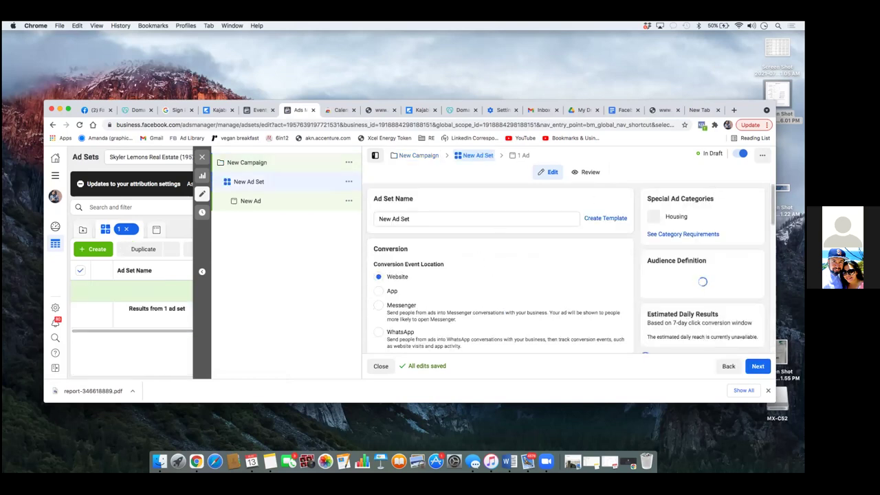
pyautogui.scroll(-1, 479, 259)
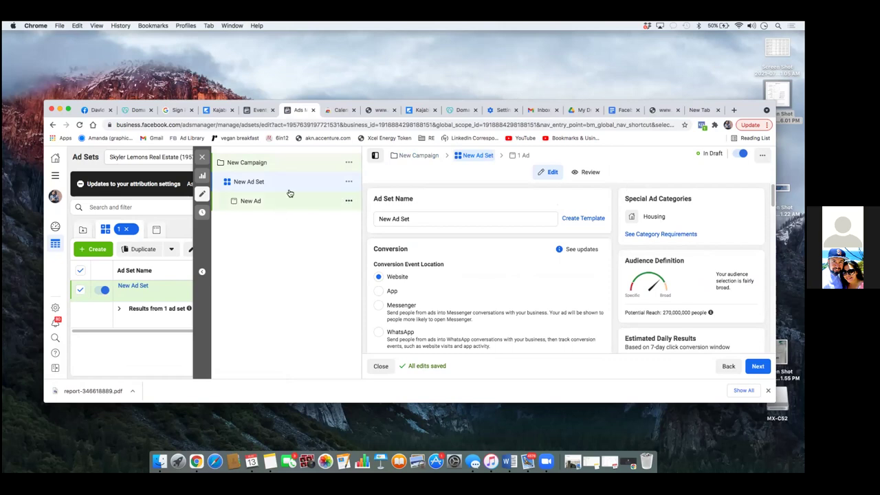
pyautogui.scroll(-2, 488, 268)
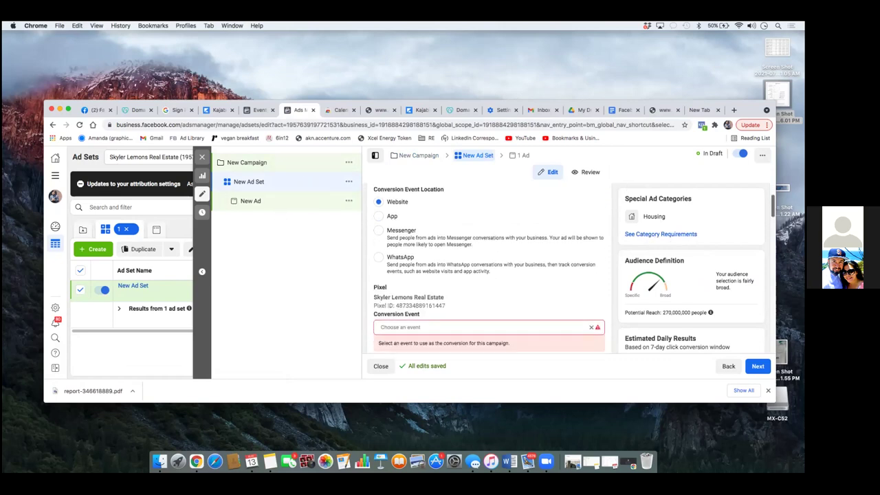
pyautogui.scroll(1, 488, 268)
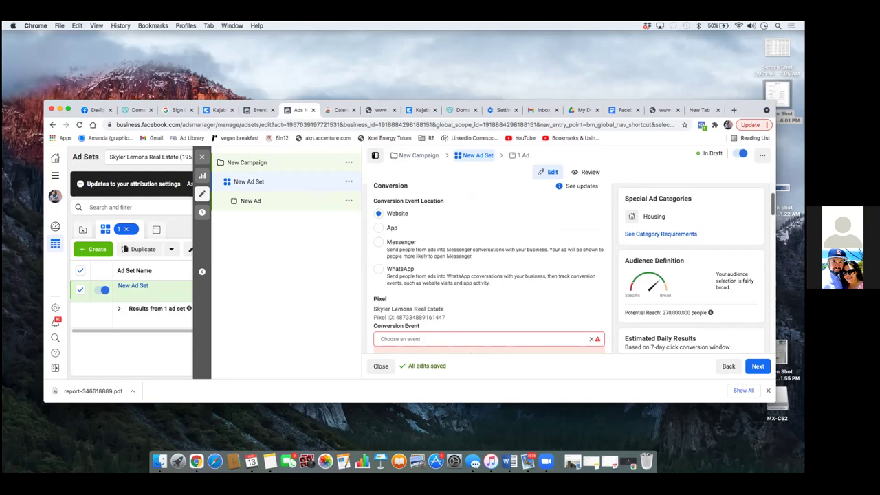
pyautogui.scroll(1, 489, 267)
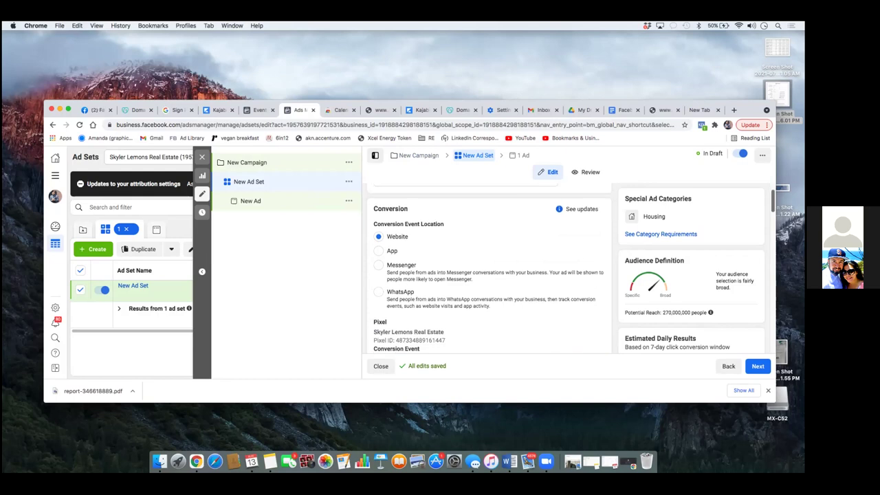
pyautogui.scroll(-5, 489, 268)
pyautogui.scroll(-5, 489, 268)
pyautogui.scroll(-2, 490, 268)
pyautogui.scroll(10, 488, 268)
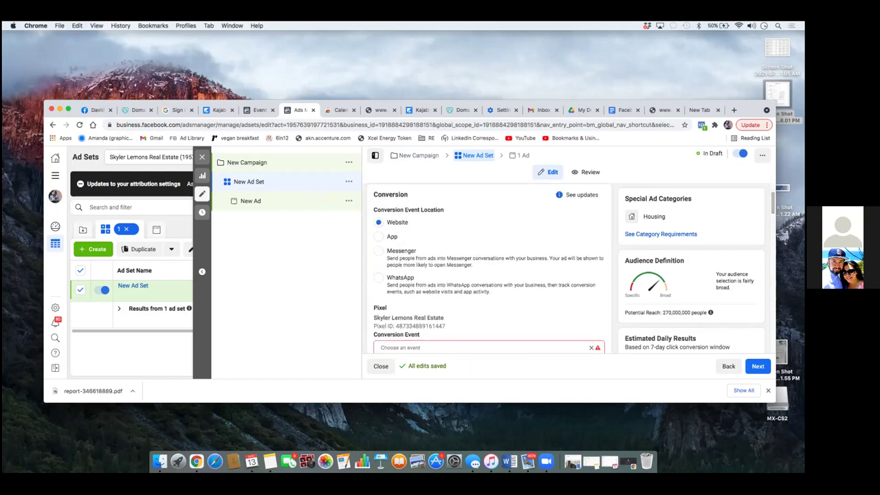
pyautogui.scroll(1, 489, 269)
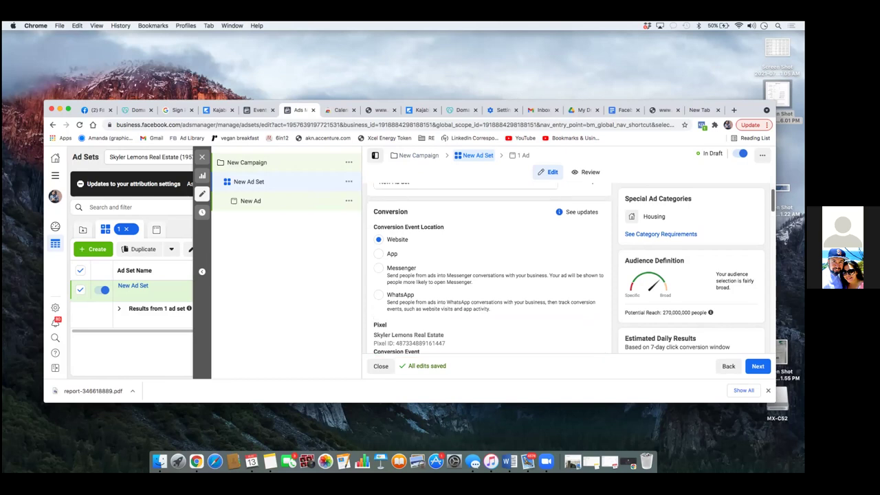
pyautogui.scroll(-3, 489, 269)
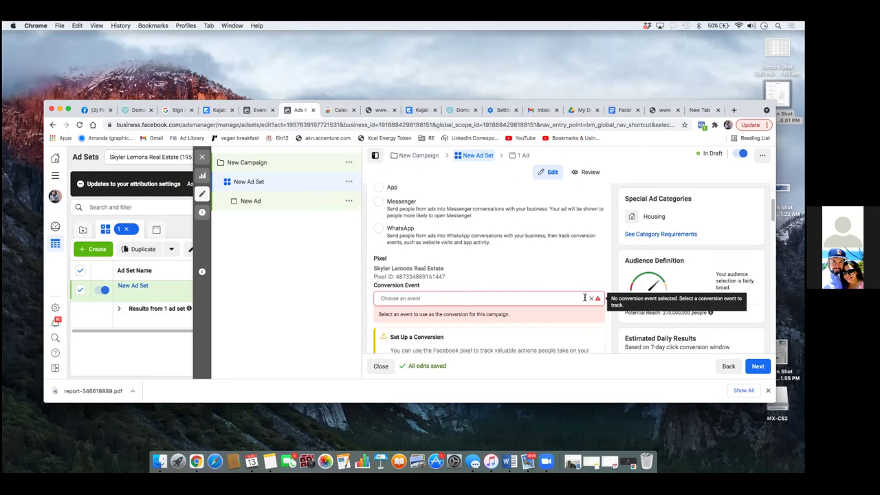
# Step: Choose the Seller Guide Leads custom conversion as the ad set's conversion event
pyautogui.click(591, 301)
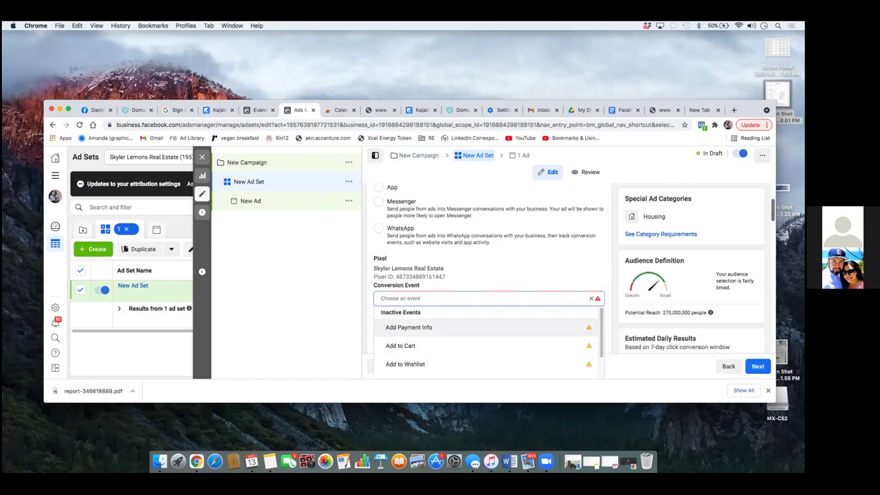
pyautogui.scroll(-3, 600, 316)
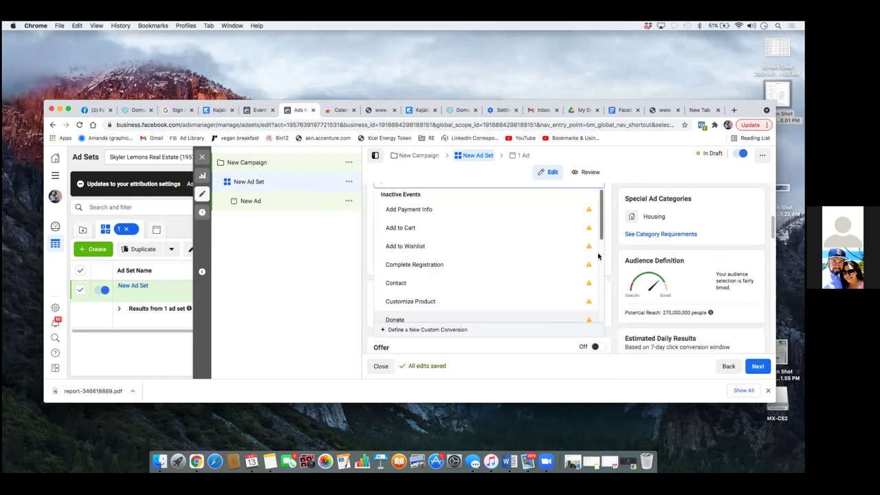
pyautogui.moveTo(600, 237); pyautogui.dragTo(617, 305)
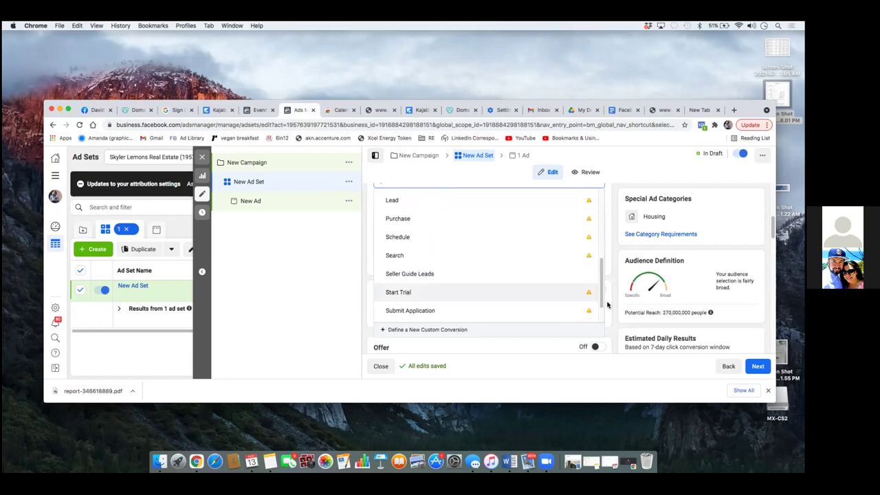
pyautogui.moveTo(438, 275)
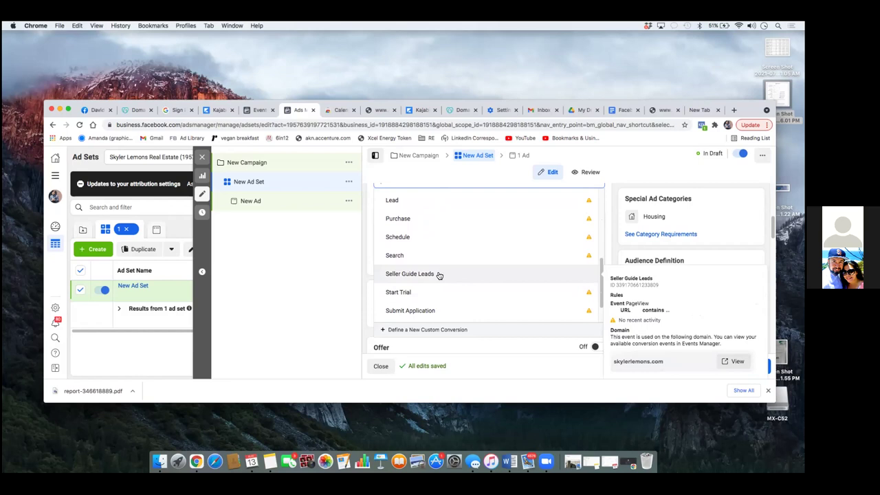
pyautogui.click(439, 275)
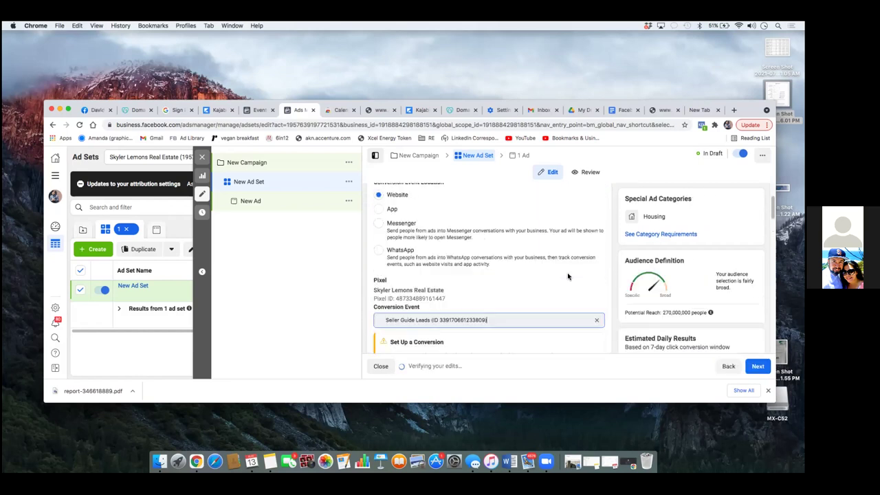
# Step: Switch via the Kajabi tab to GoDaddy's DNS Management page for skylerlemons.com
pyautogui.scroll(-3, 568, 276)
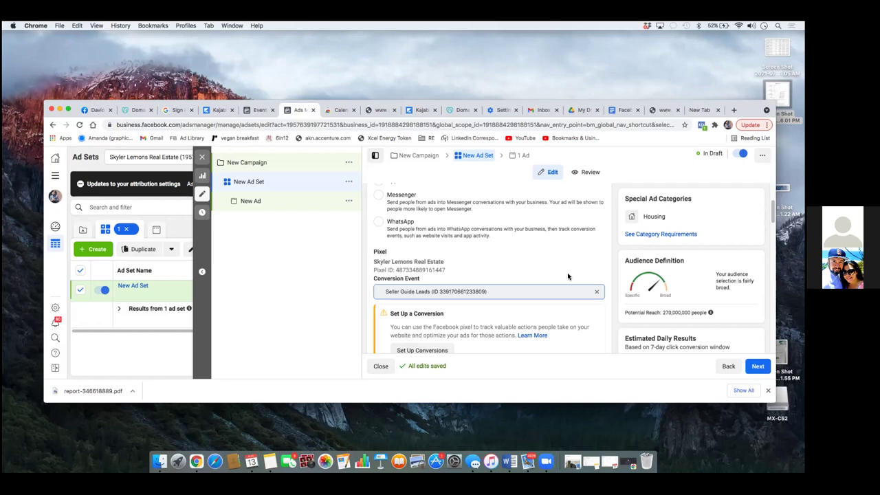
pyautogui.click(424, 111)
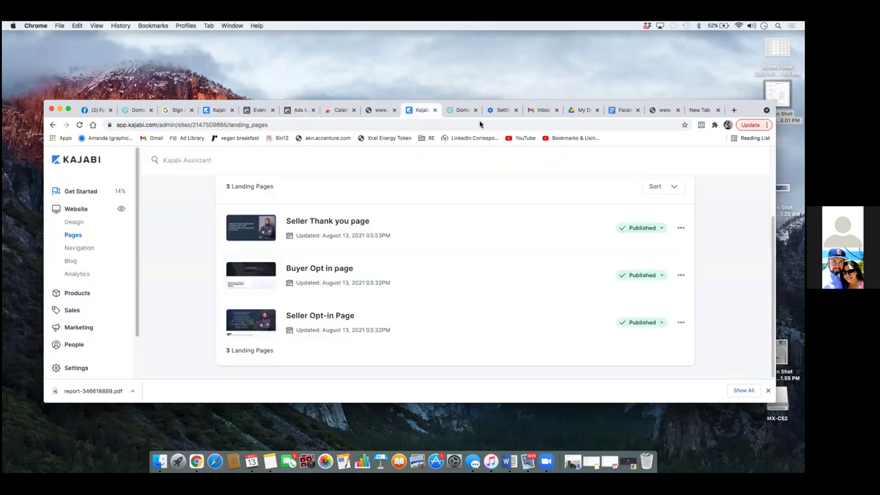
pyautogui.click(462, 110)
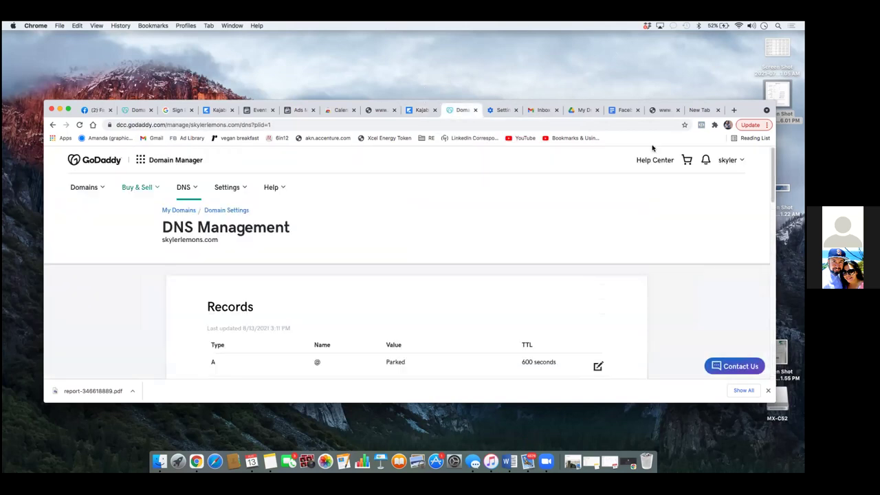
# Step: Go to My Products and sign in with the account e-mail and password
pyautogui.click(727, 160)
pyautogui.click(658, 238)
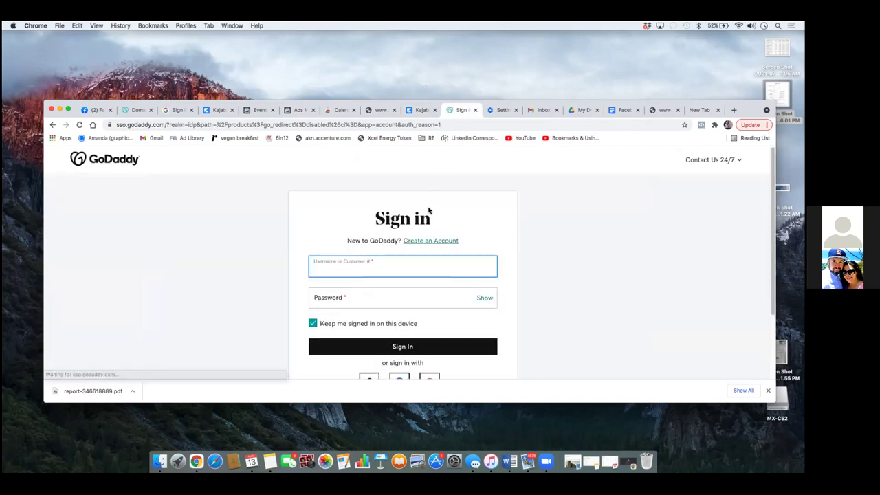
pyautogui.press('Tab')
pyautogui.write('**********')
pyautogui.press('Return')
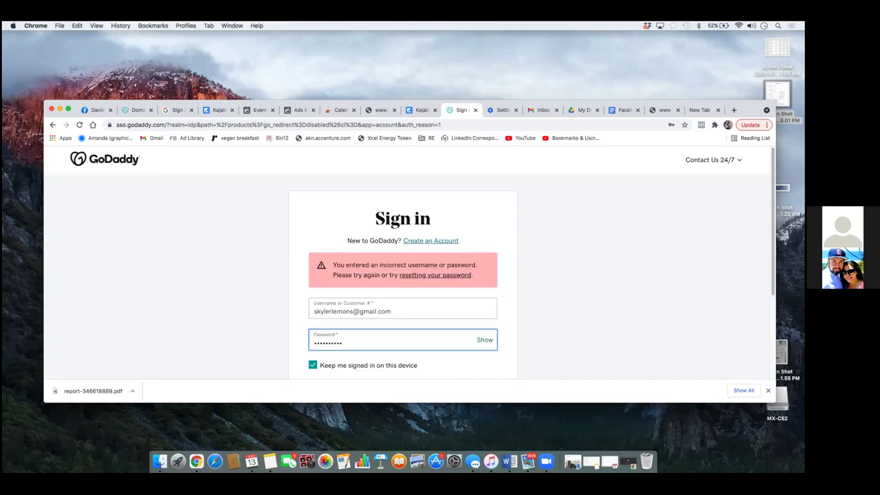
# Step: Retype the password after the incorrect-login error and resubmit
pyautogui.press('BackSpace')
pyautogui.press('BackSpace')
pyautogui.press('BackSpace')
pyautogui.press('BackSpace')
pyautogui.press('BackSpace')
pyautogui.press('BackSpace')
pyautogui.write('**********')
pyautogui.press('Return')
pyautogui.press('super+a')
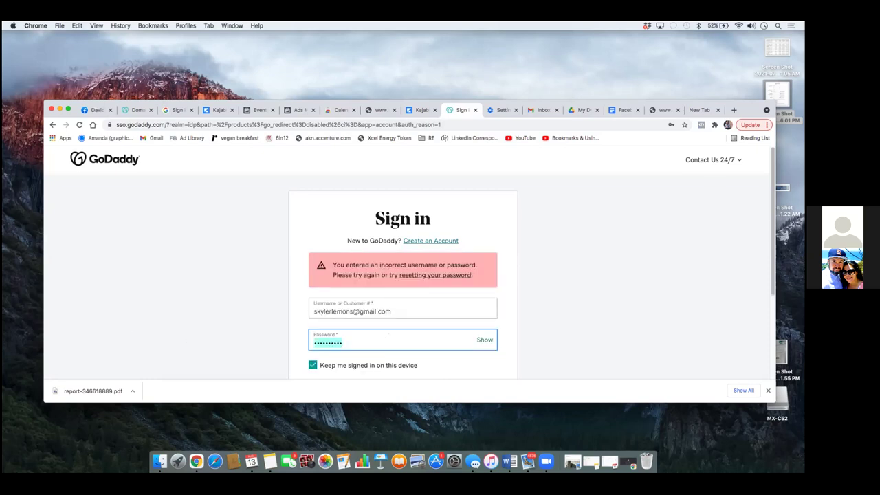